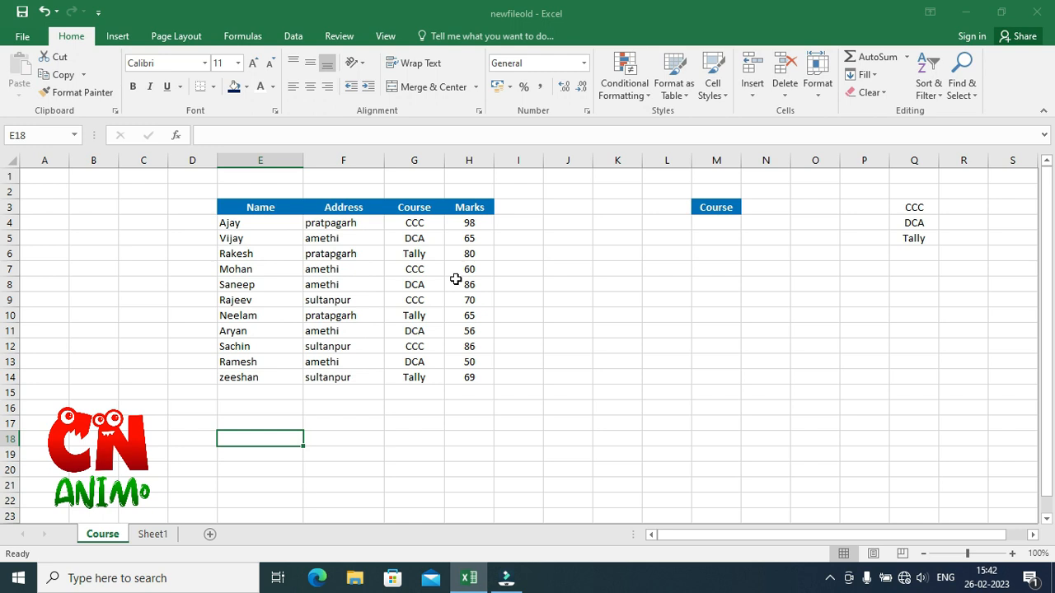
Choose DCA and then CCC in the Course drop-down cell beside the table on the Course sheet.
click(717, 206)
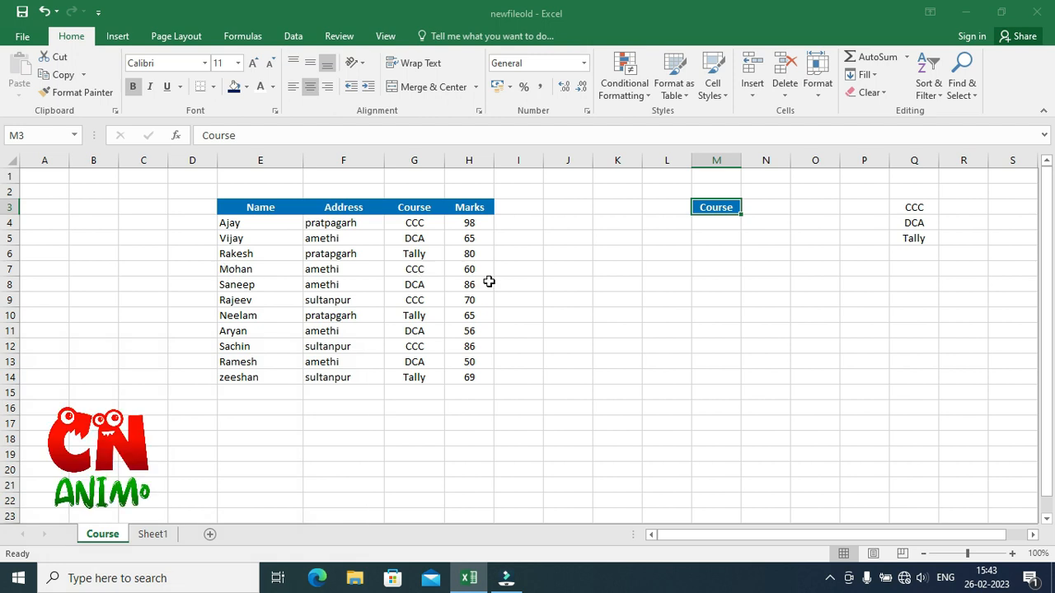
click(729, 224)
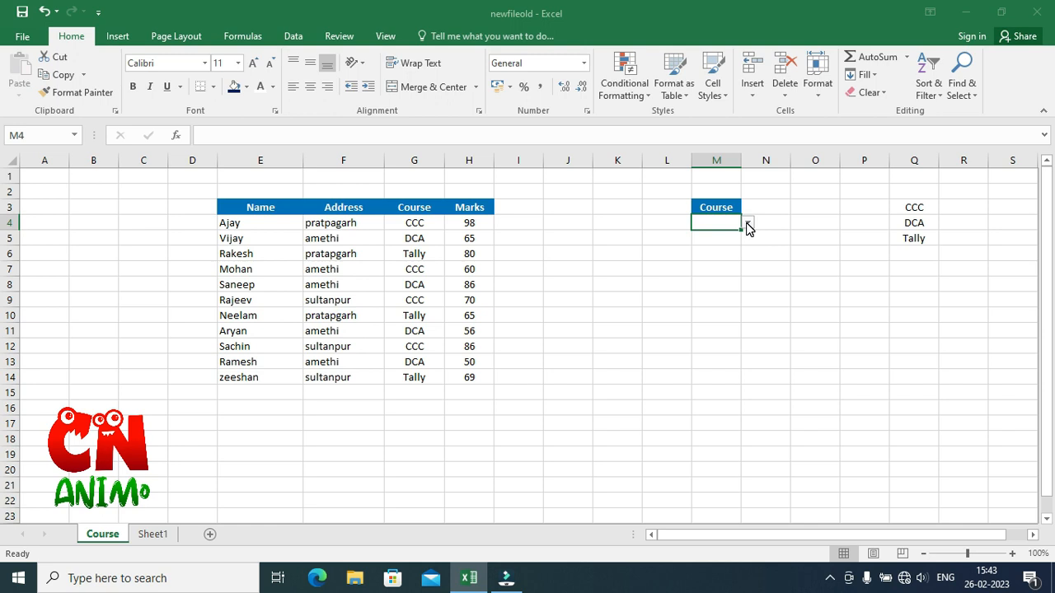
click(748, 225)
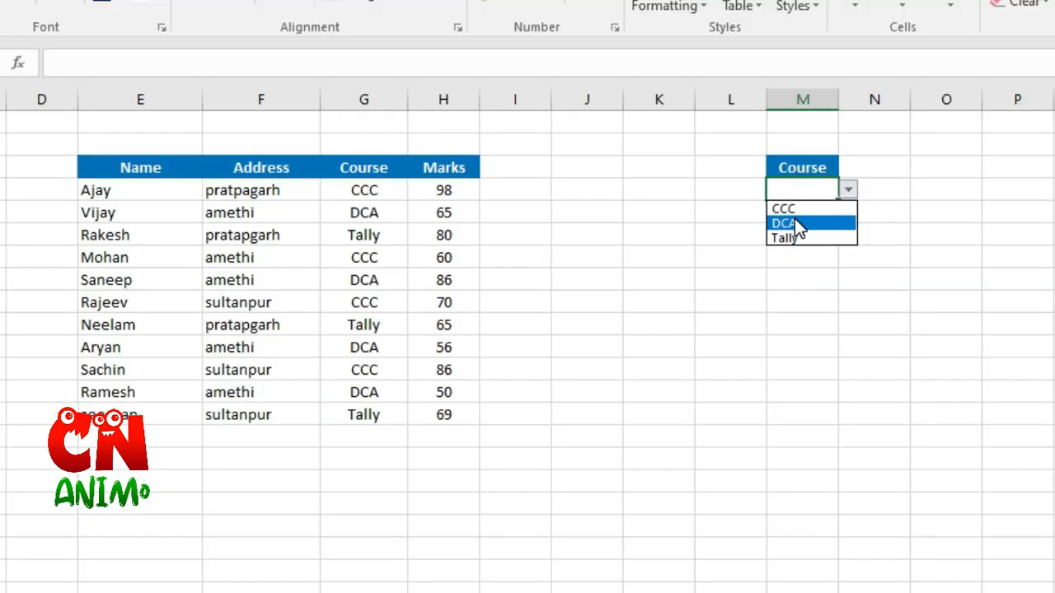
click(710, 245)
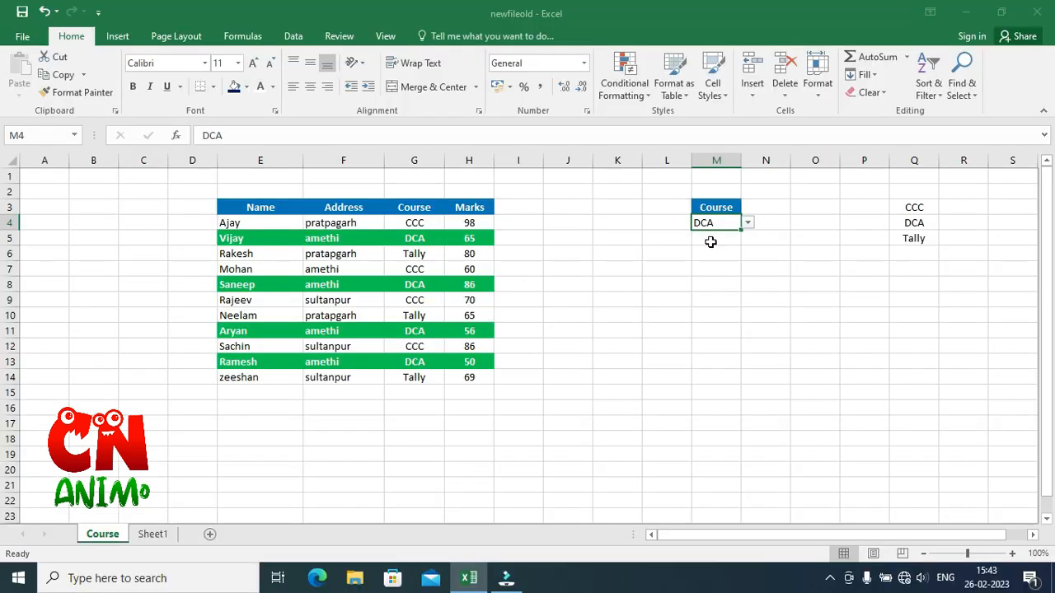
click(848, 190)
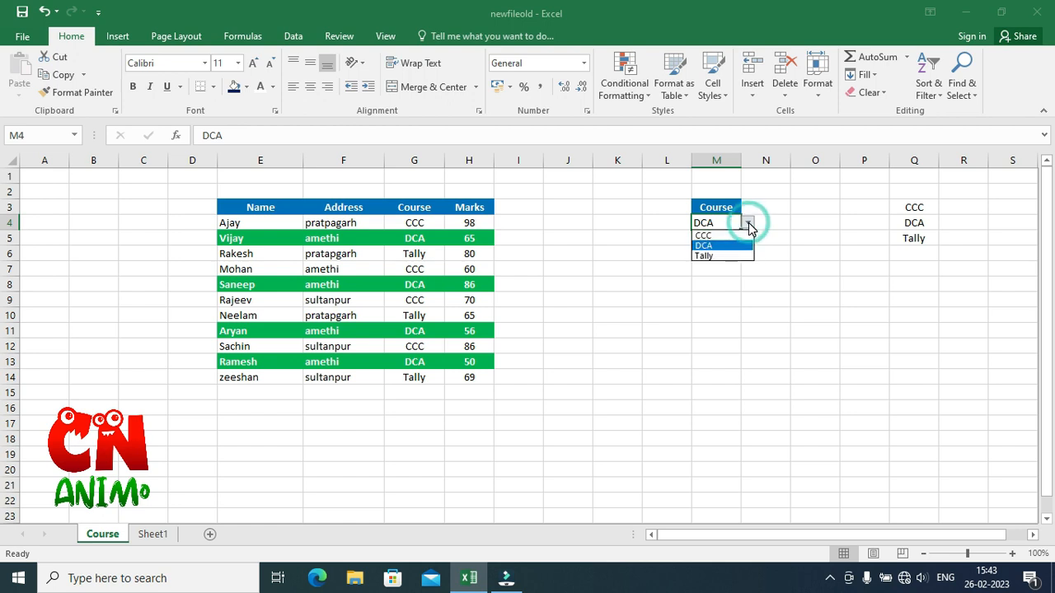
click(729, 236)
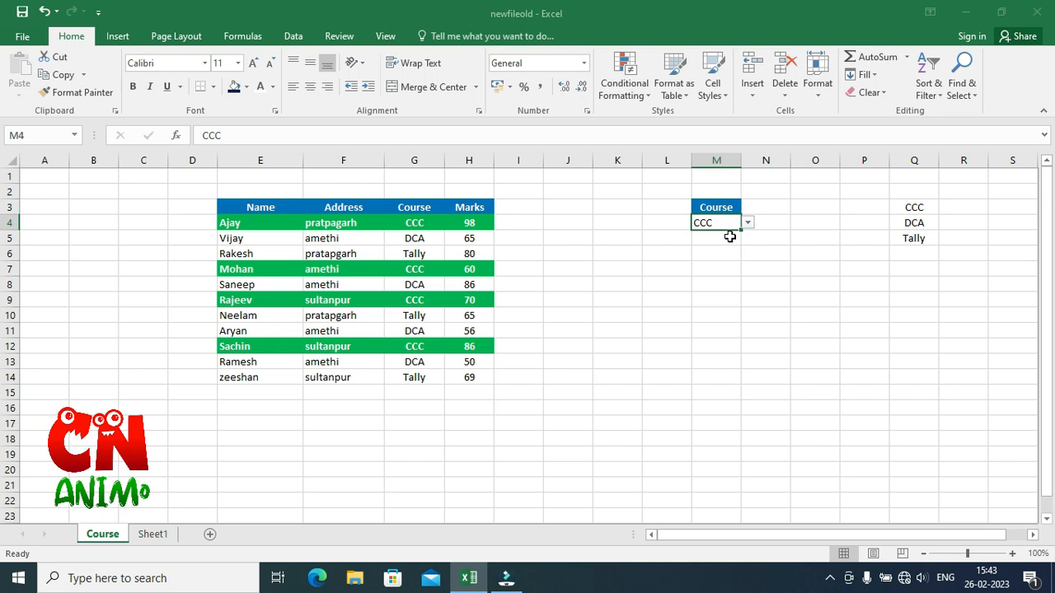
Switch to Sheet1 and copy the Course header from G3 into L3.
key(ctrl+Page_Down)
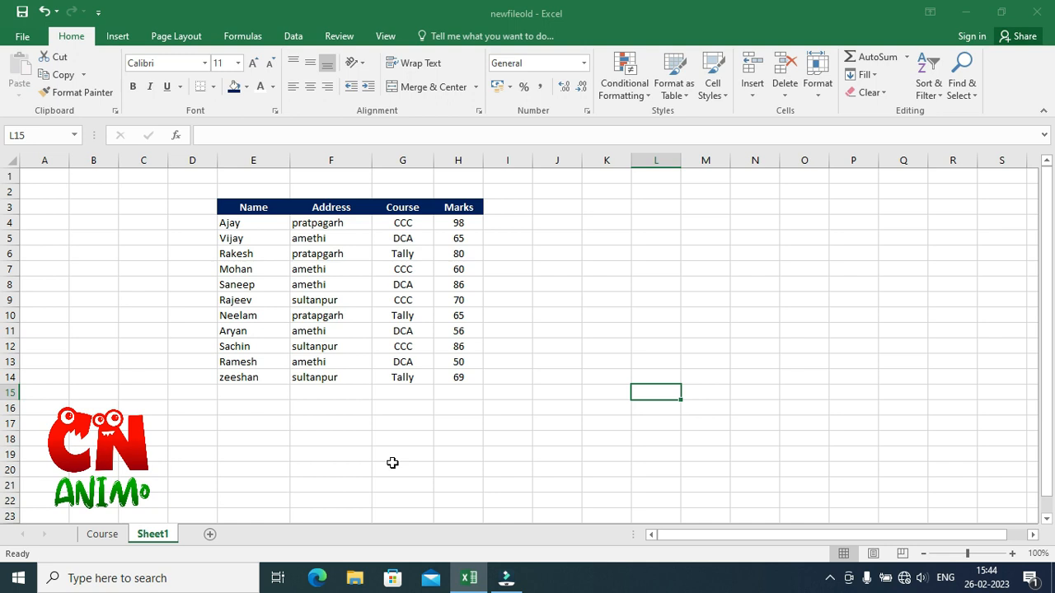
click(396, 209)
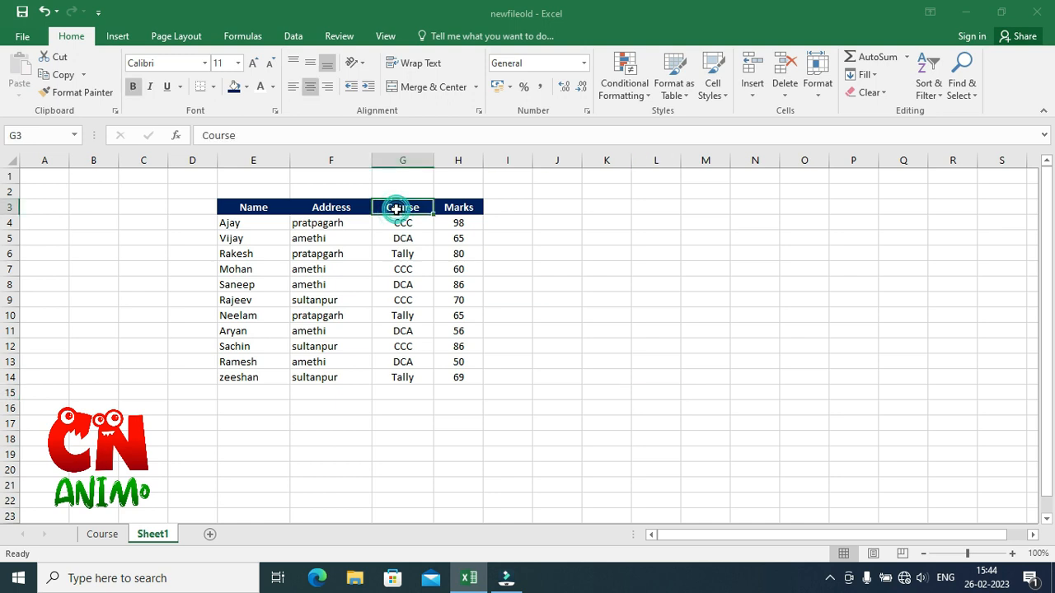
key(ctrl+c)
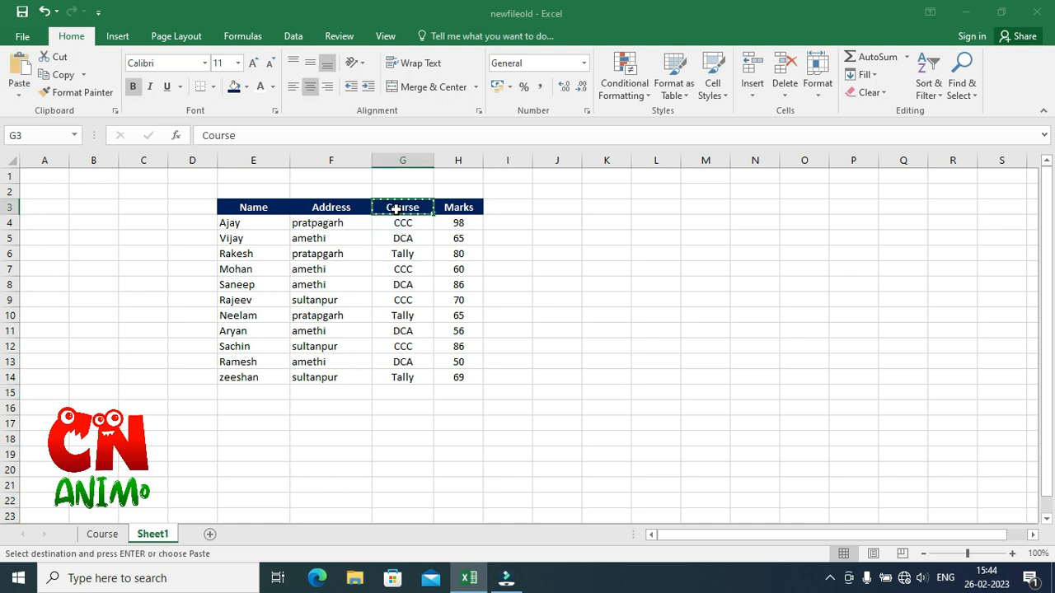
click(671, 211)
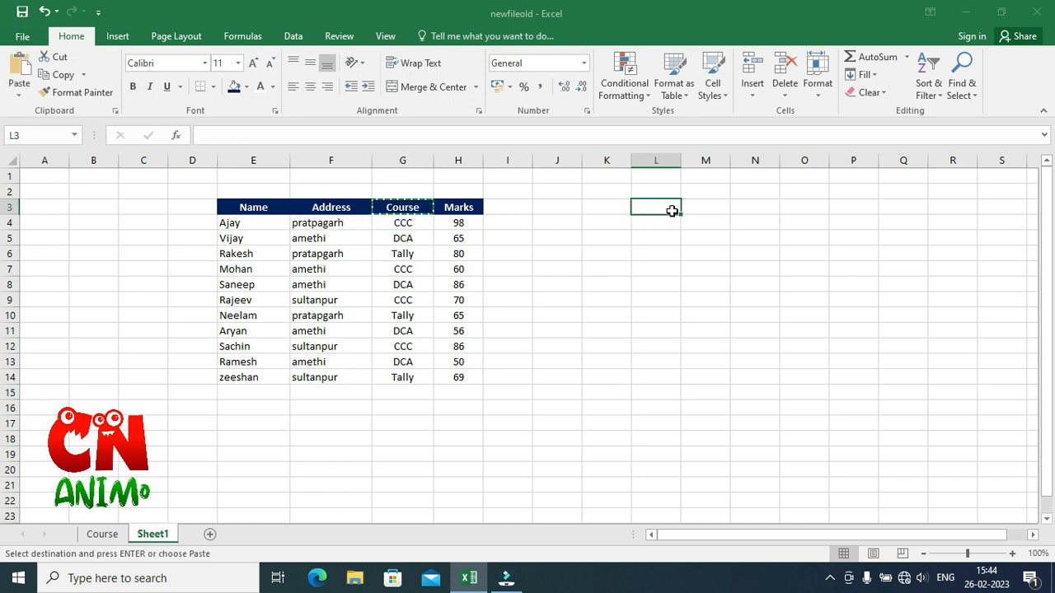
key(ctrl+v)
Copy the course entries G4:G14 into column Q starting at Q3.
key(Down)
key(Down)
key(Down)
key(Down)
key(Down)
drag(411, 222, 417, 389)
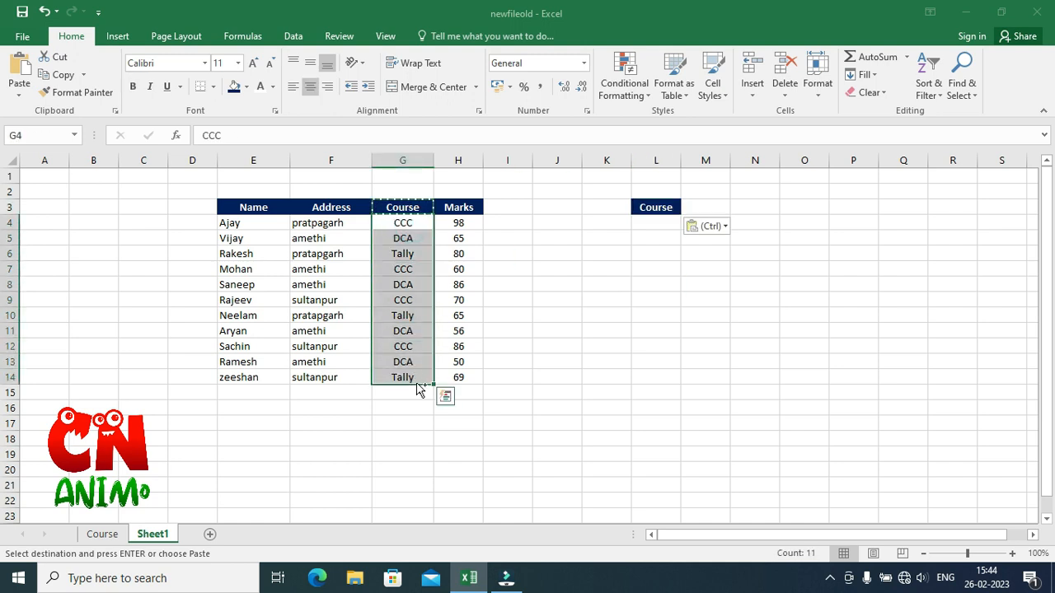
key(ctrl+c)
click(892, 206)
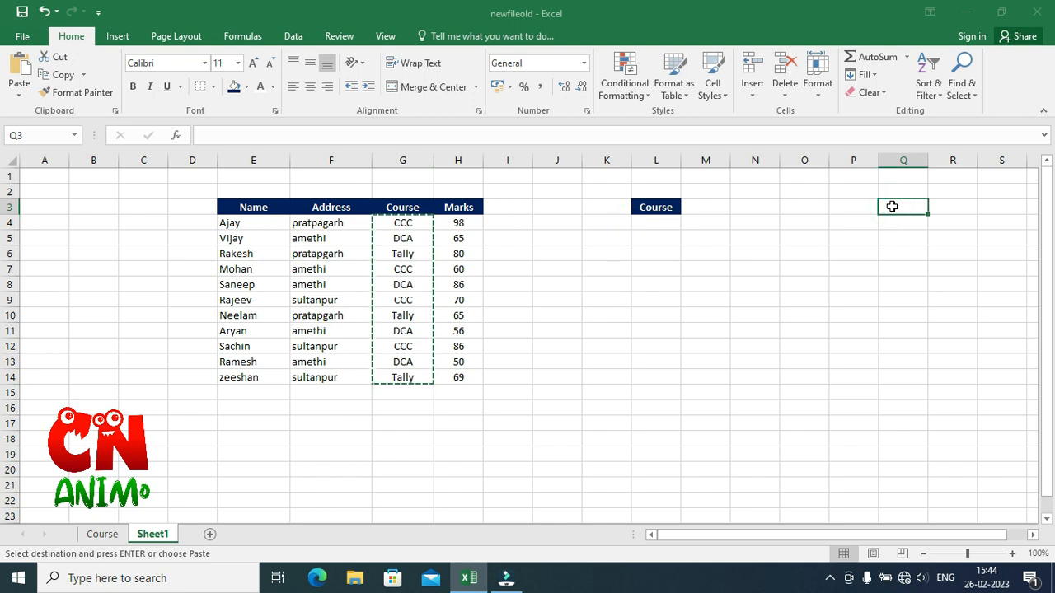
key(ctrl+v)
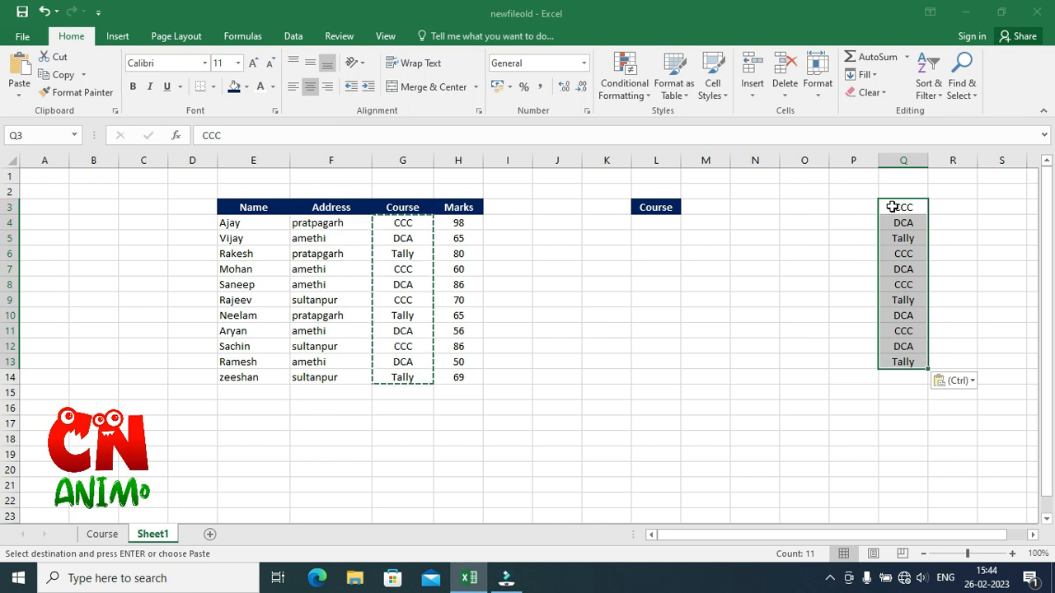
Remove duplicate values from the pasted course list in column Q.
click(298, 36)
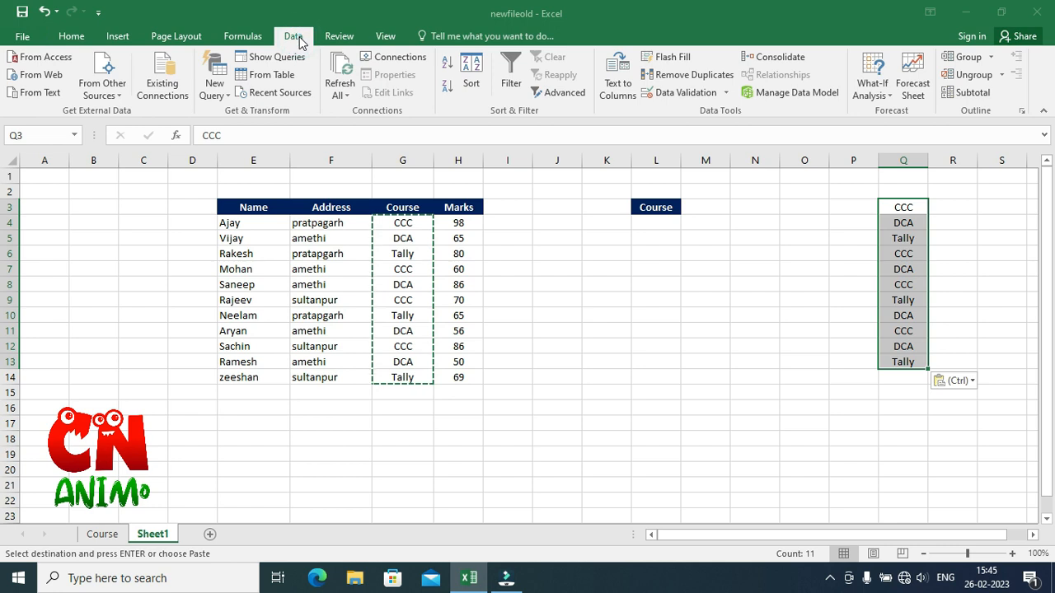
click(692, 76)
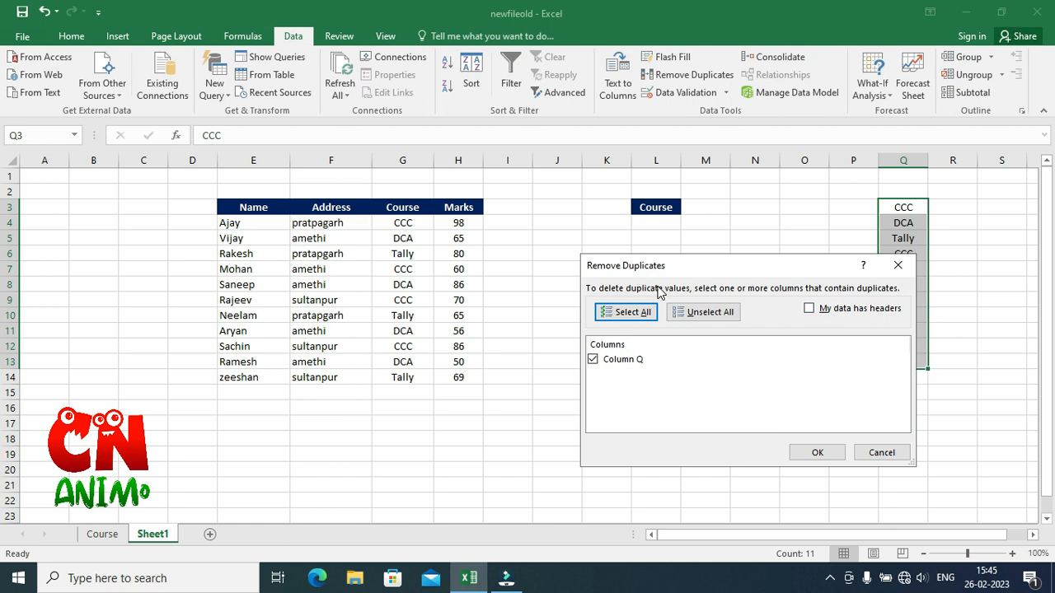
click(816, 454)
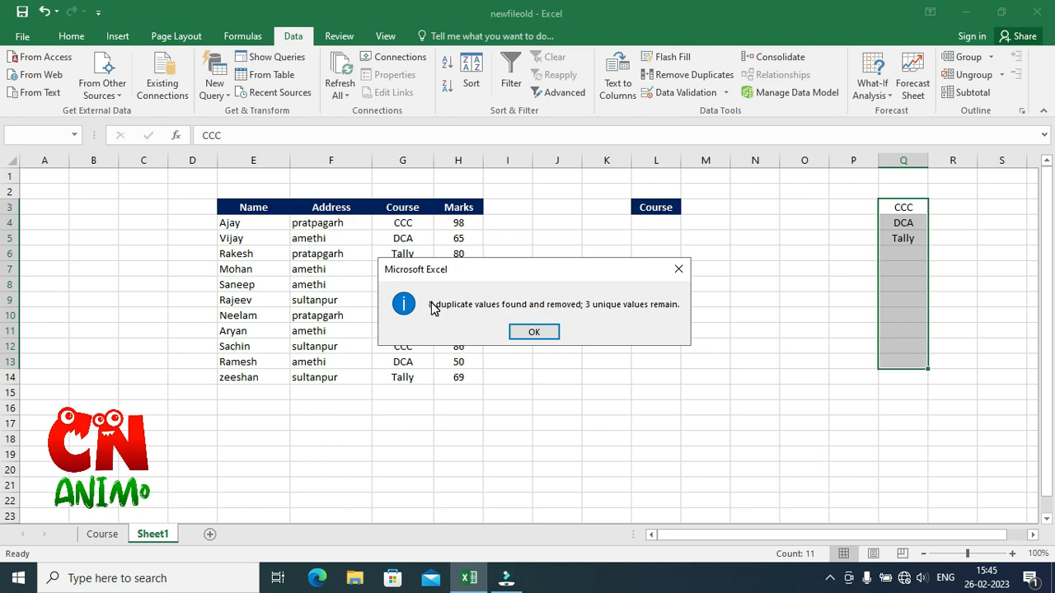
click(534, 333)
click(831, 282)
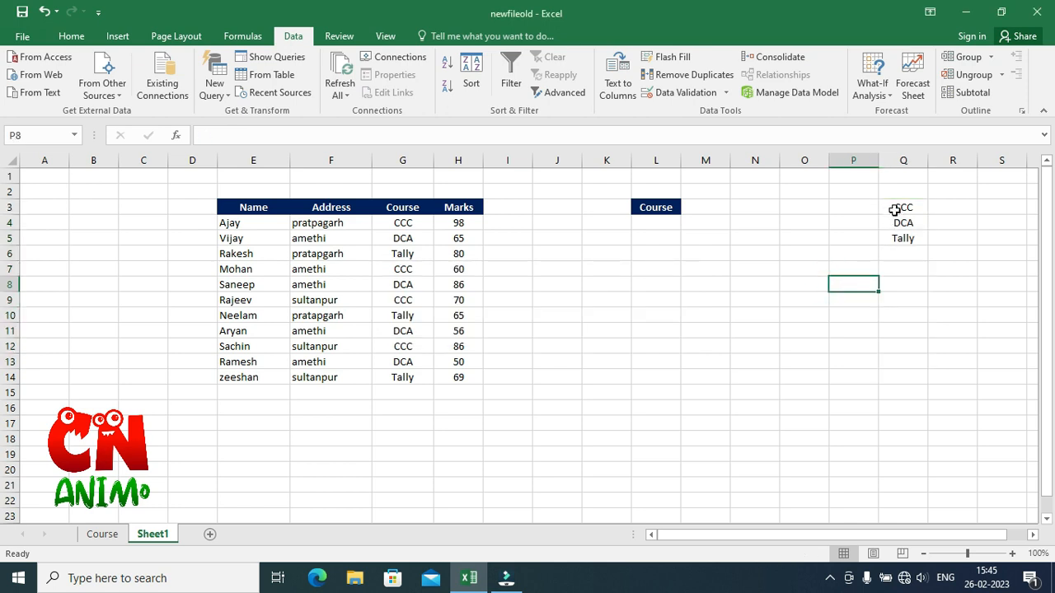
Add a List data validation to L4 with source =$Q$3:$Q$5 and open its drop-down to check it.
click(655, 209)
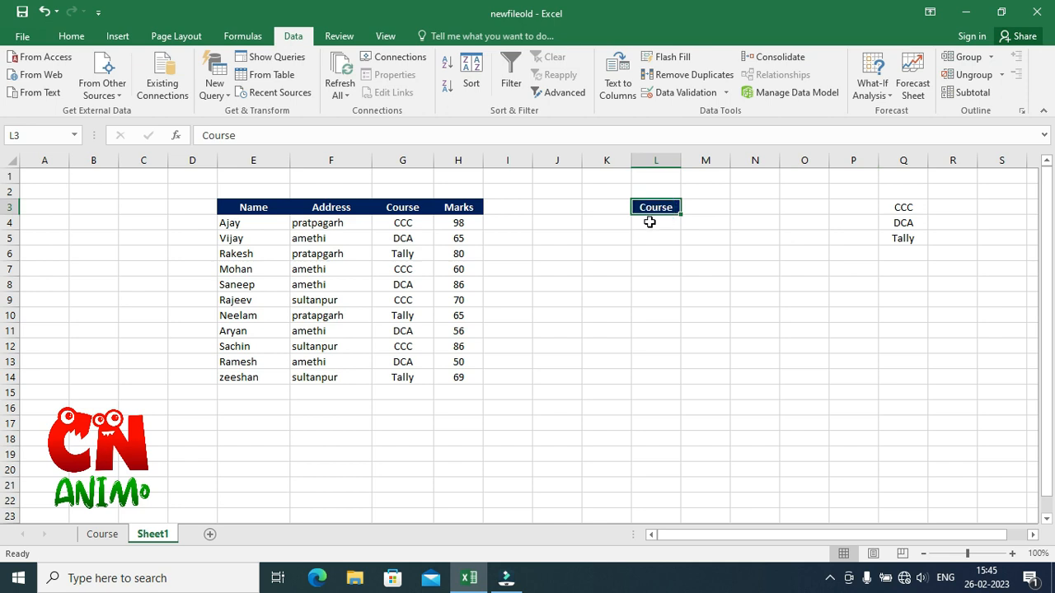
click(649, 223)
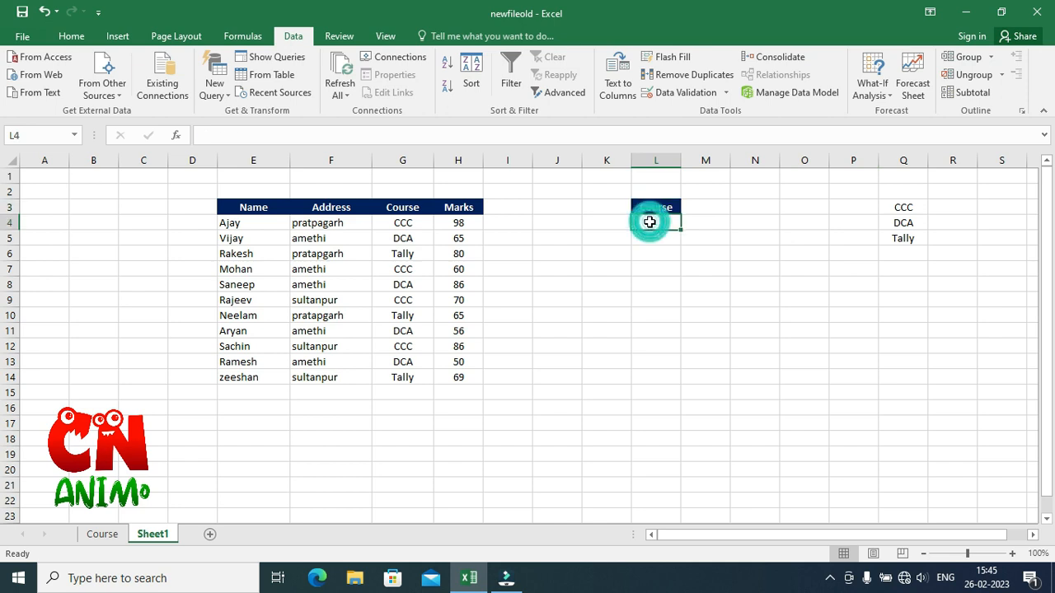
click(674, 94)
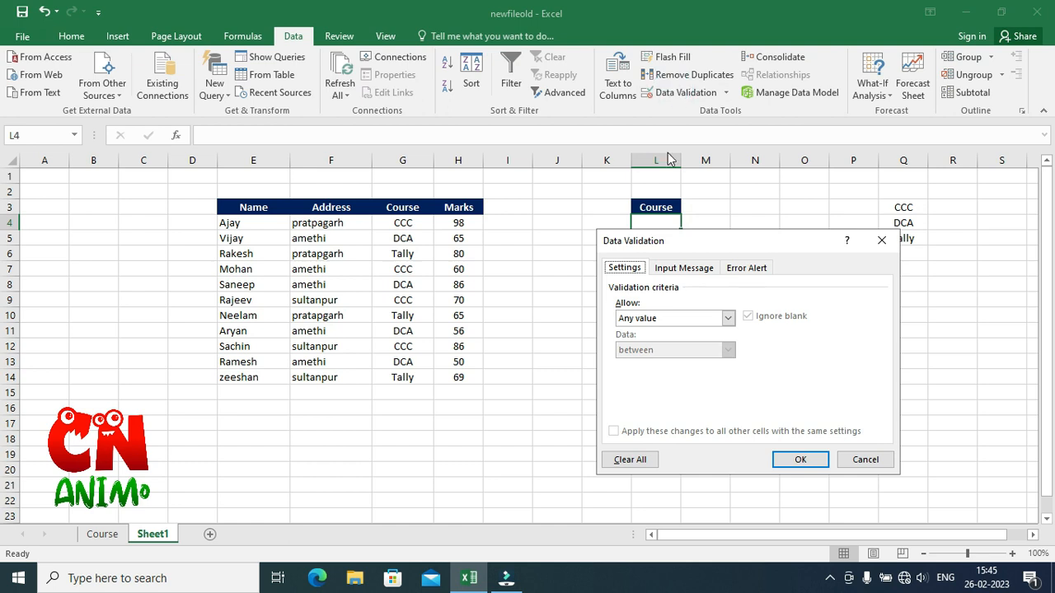
drag(672, 241, 671, 259)
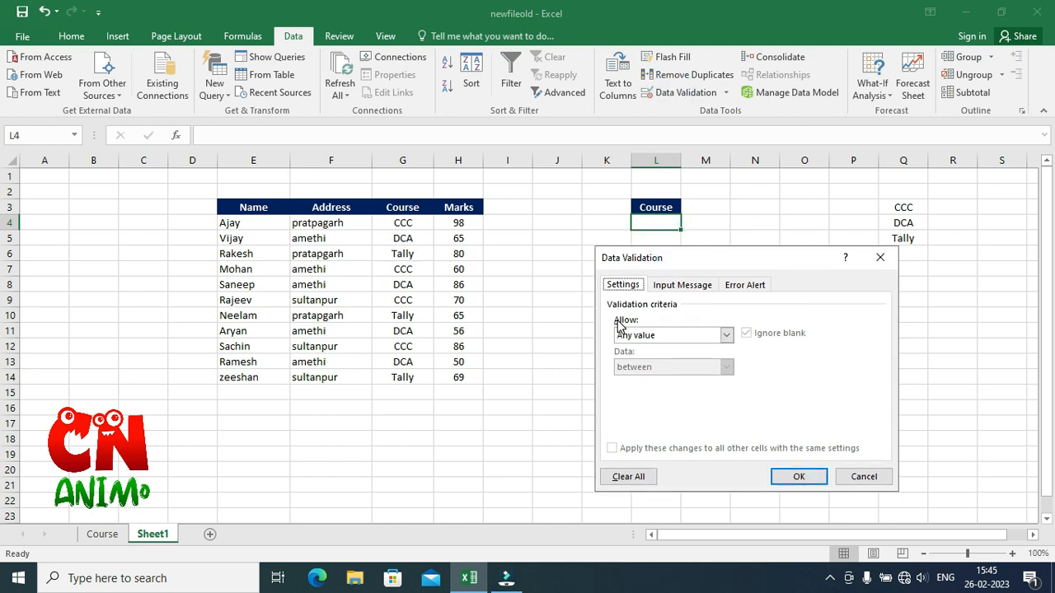
click(643, 337)
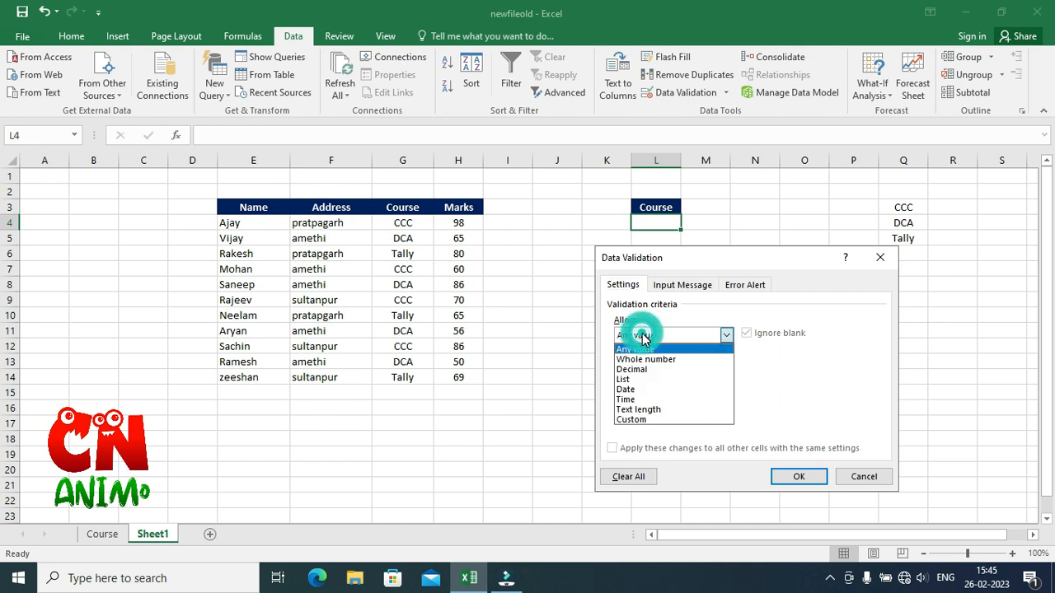
click(640, 380)
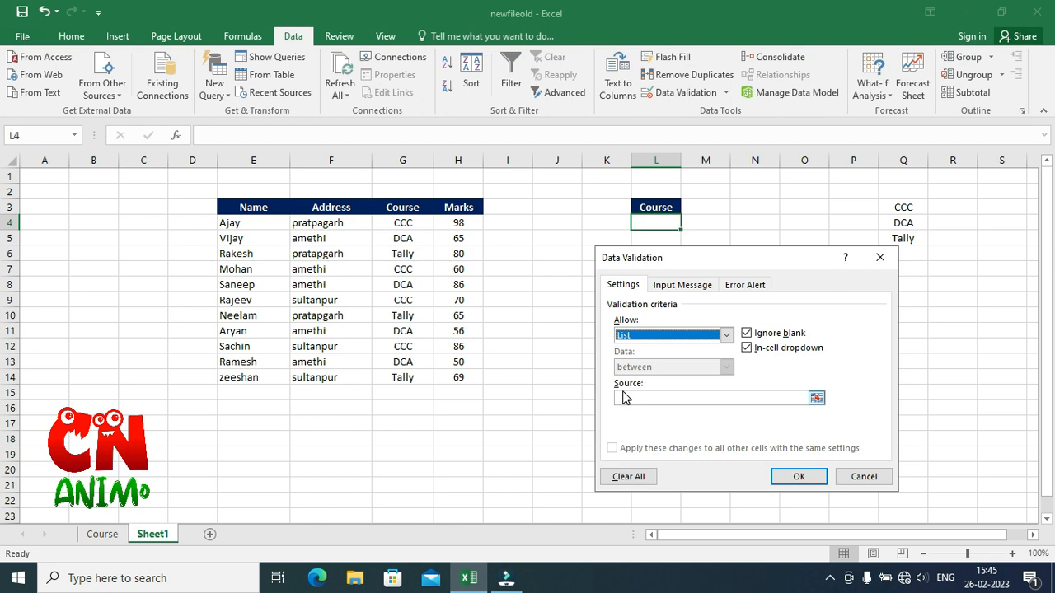
click(692, 398)
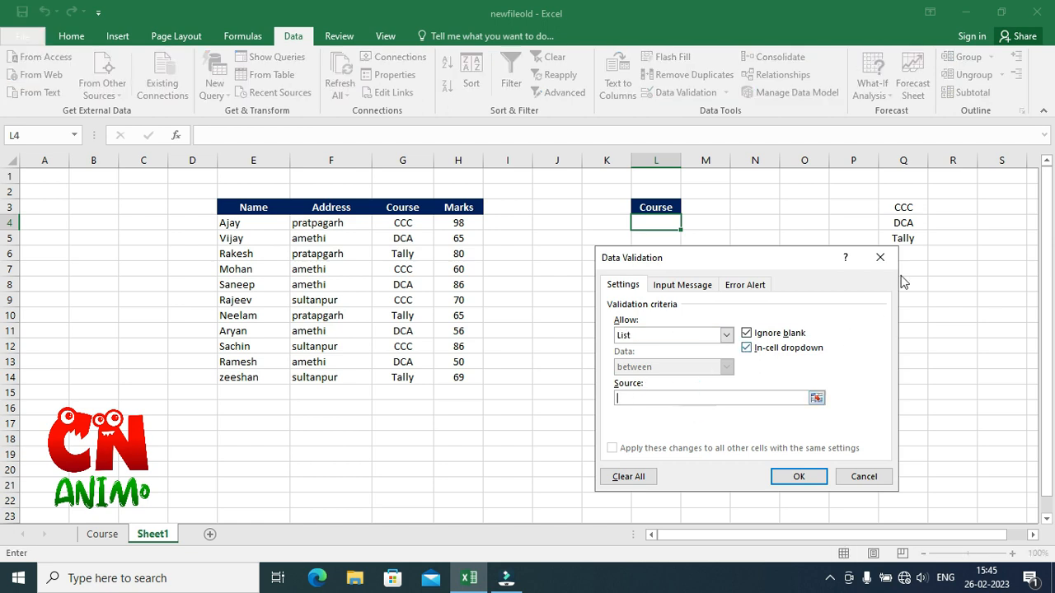
click(902, 207)
drag(902, 207, 904, 237)
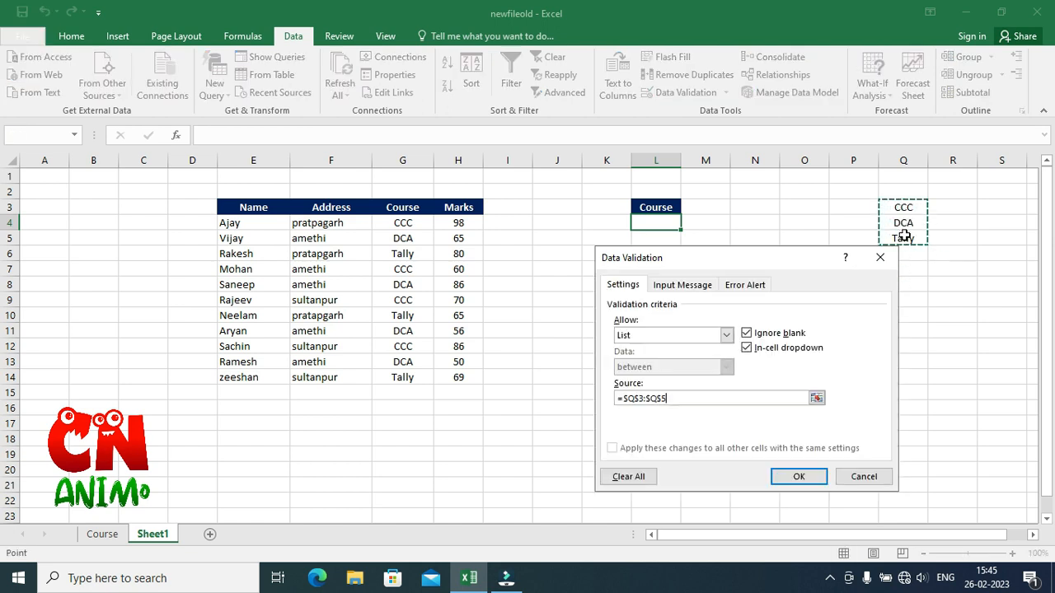
click(776, 475)
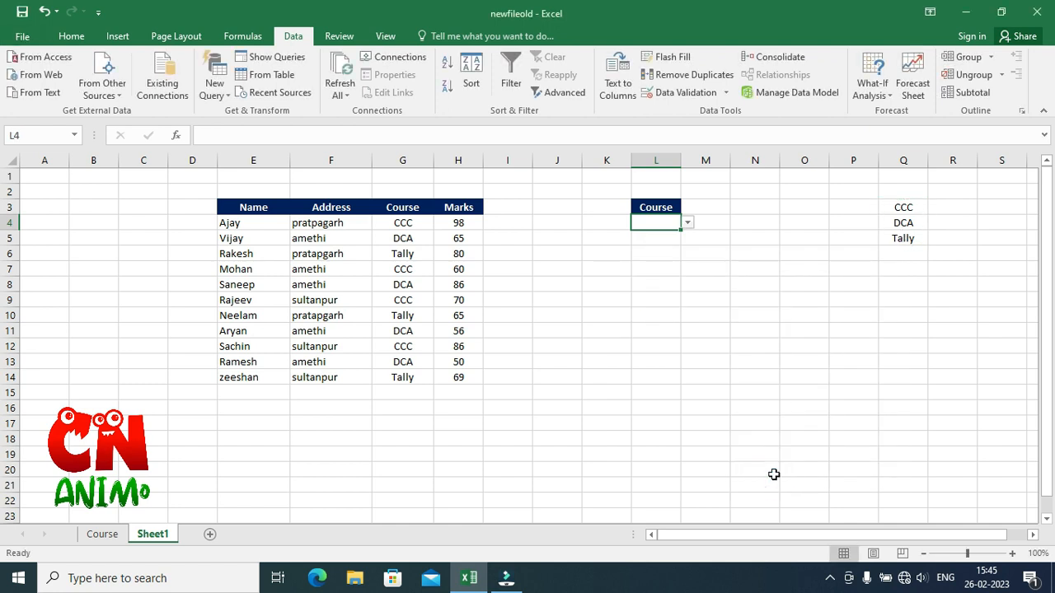
click(688, 224)
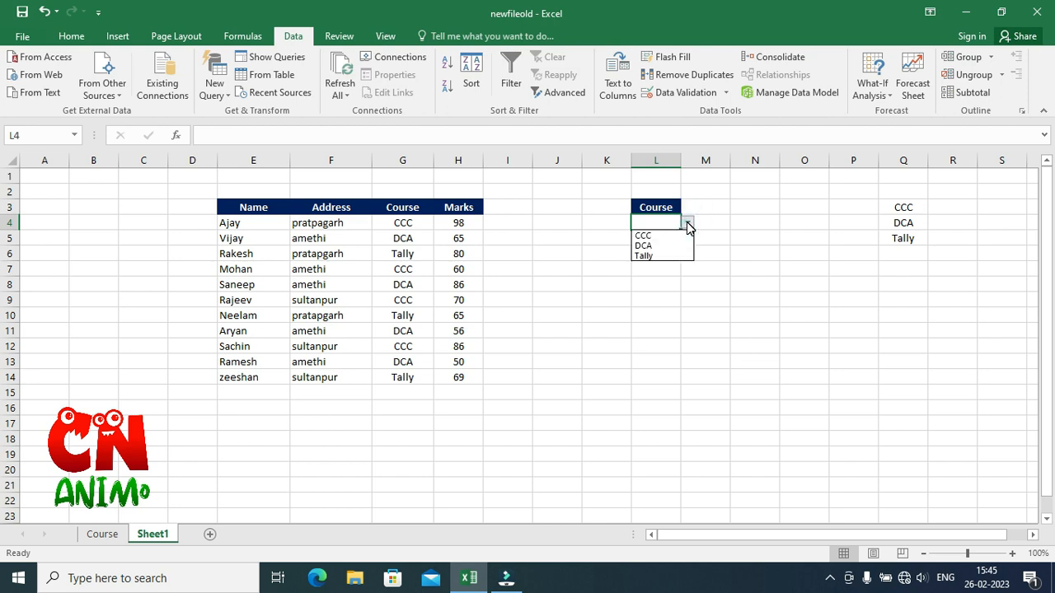
click(903, 283)
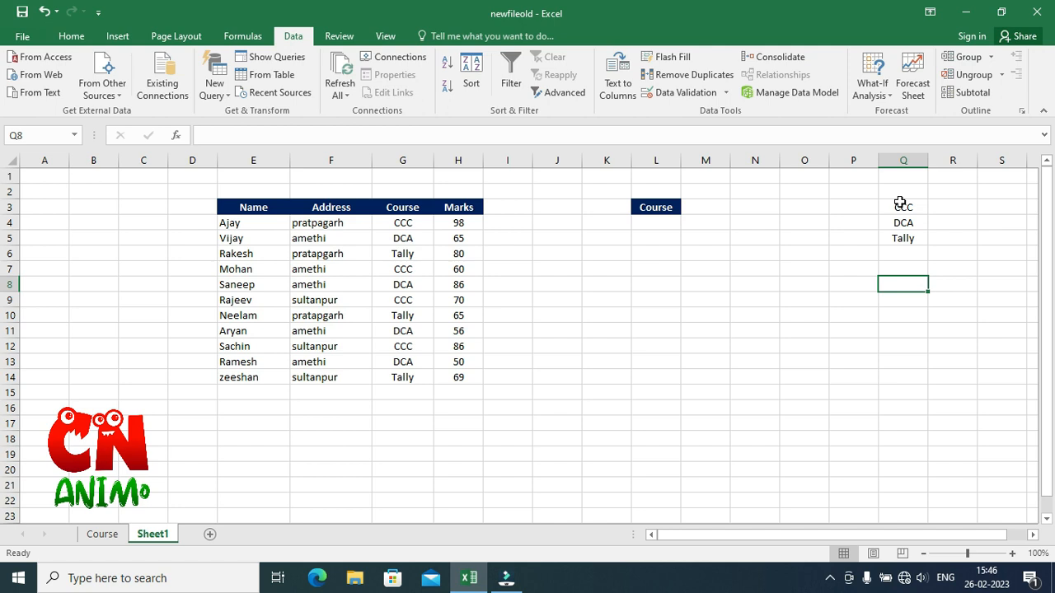
Try hiding the Q3:Q5 list text with a font colour, then undo that change.
drag(900, 203, 900, 239)
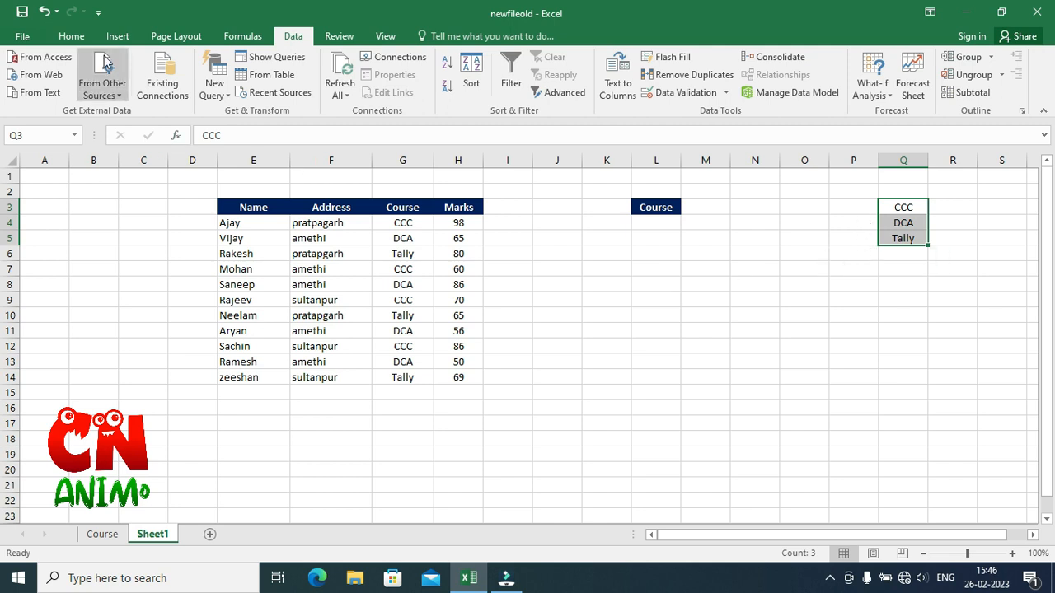
click(71, 35)
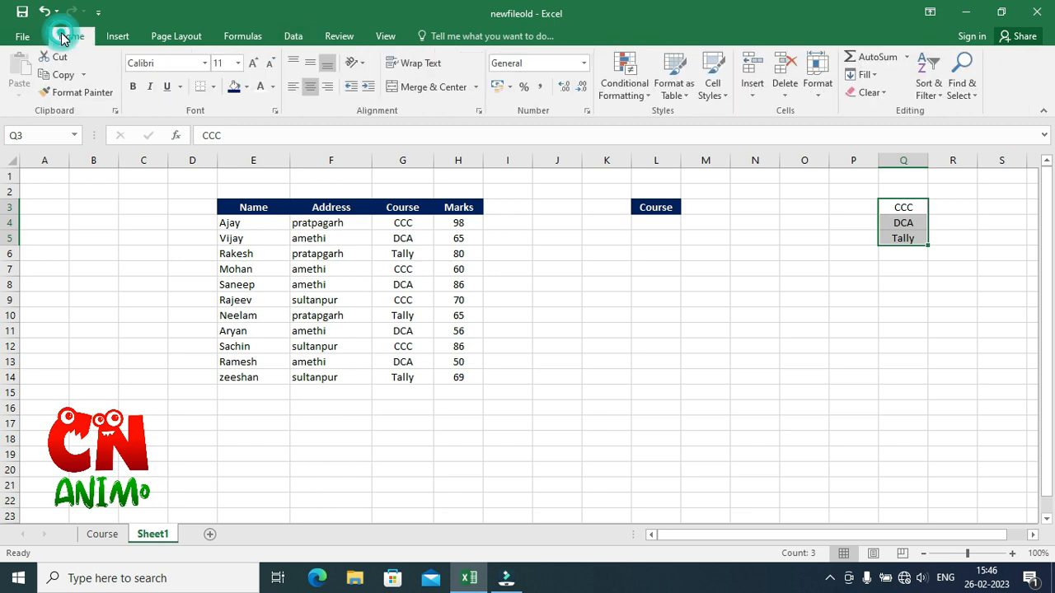
click(259, 87)
click(830, 286)
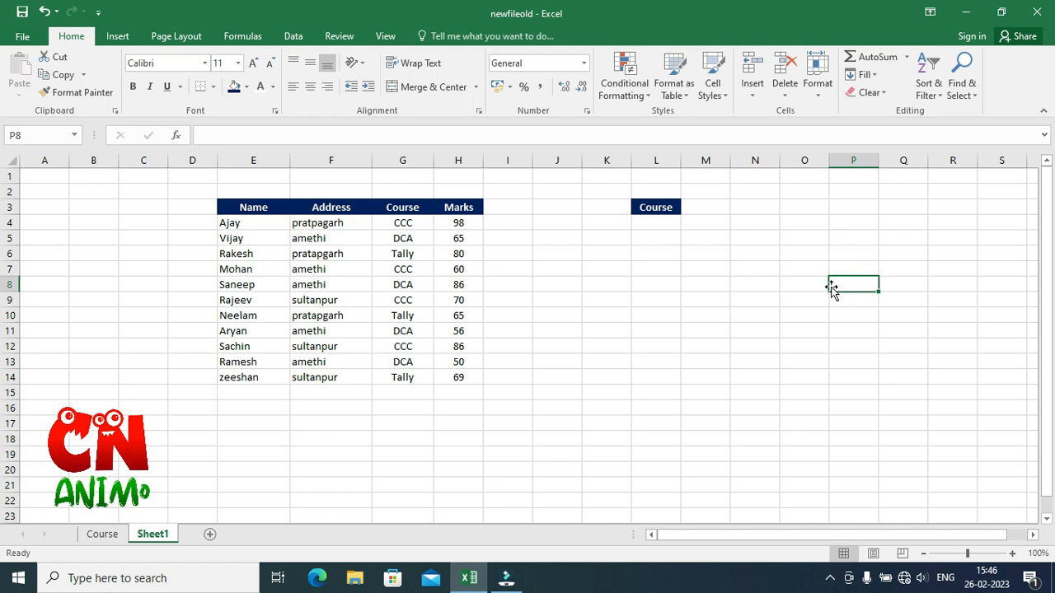
key(ctrl+z)
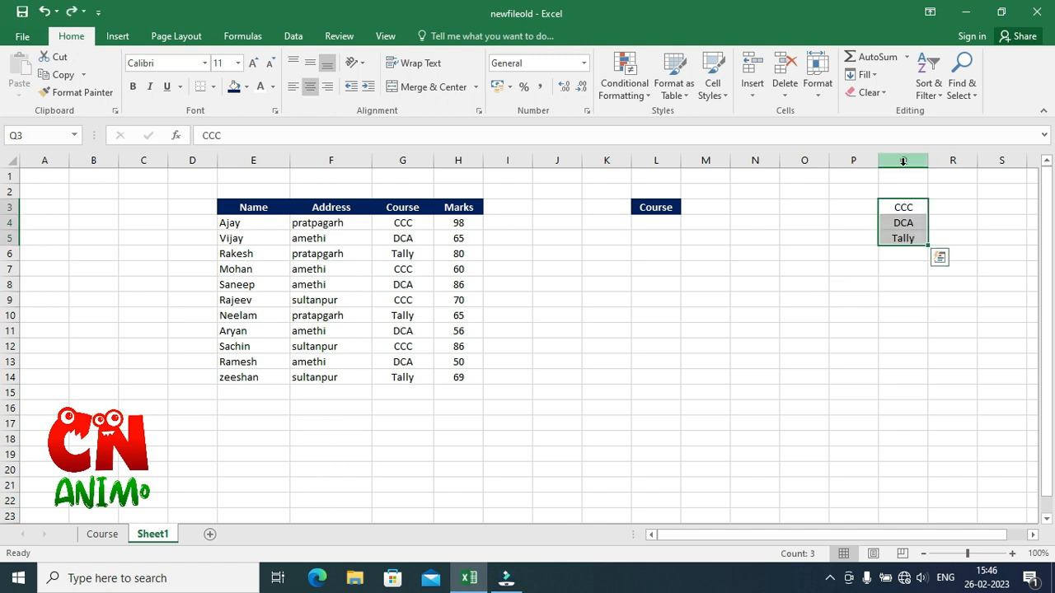
Hide column Q containing the drop-down source list.
right_click(903, 161)
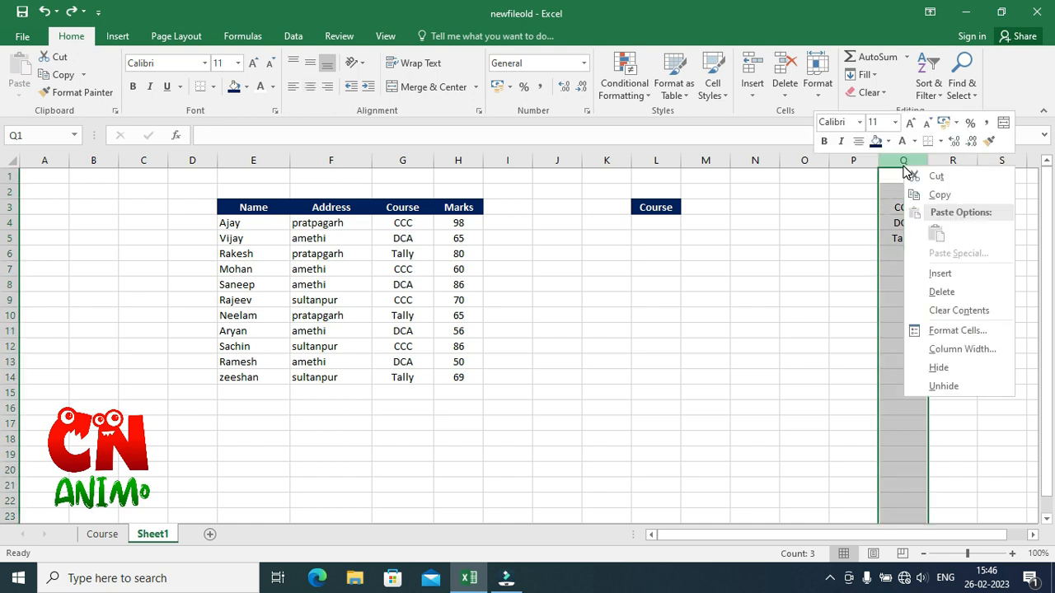
click(931, 369)
click(873, 345)
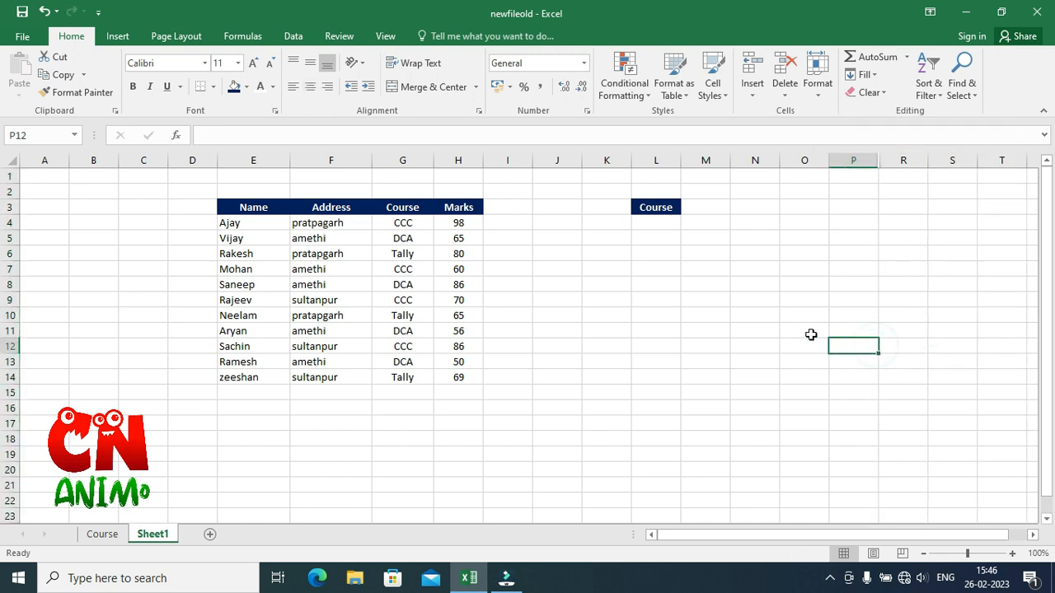
click(808, 332)
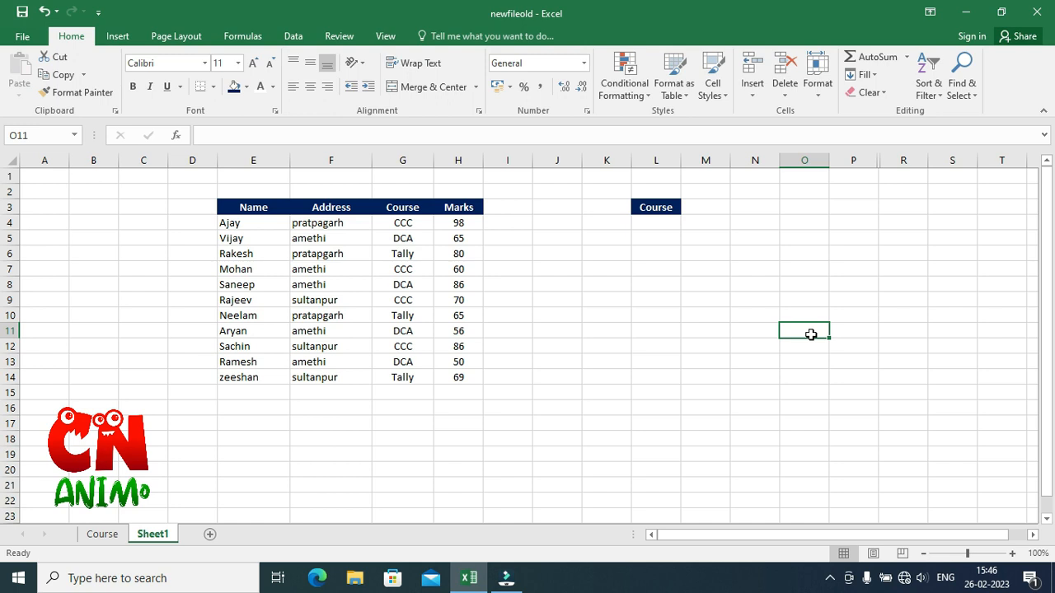
Choose CCC from the course drop-down in L4.
click(668, 224)
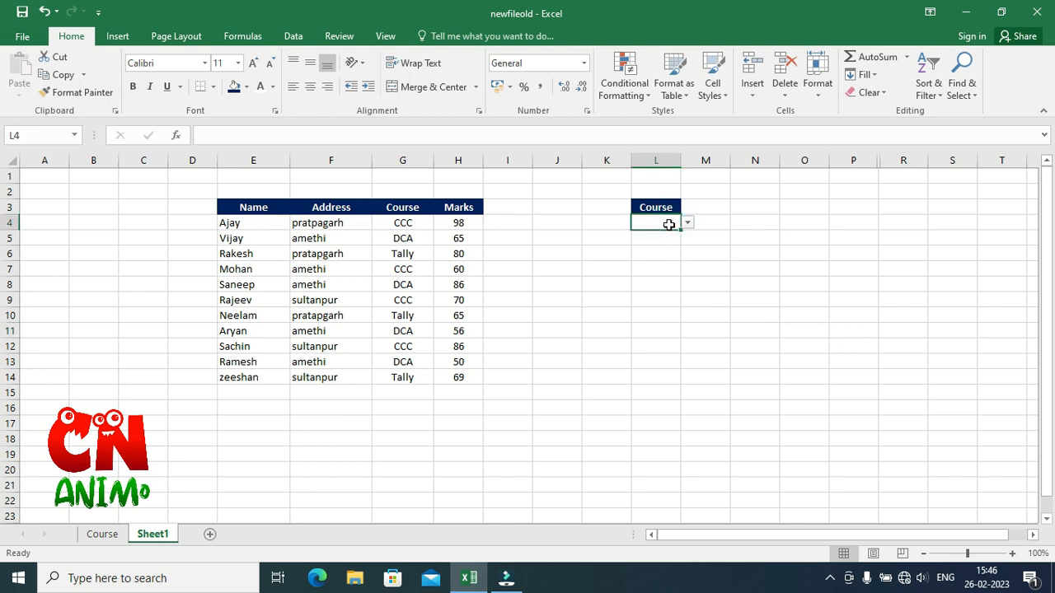
click(688, 222)
click(671, 235)
click(455, 497)
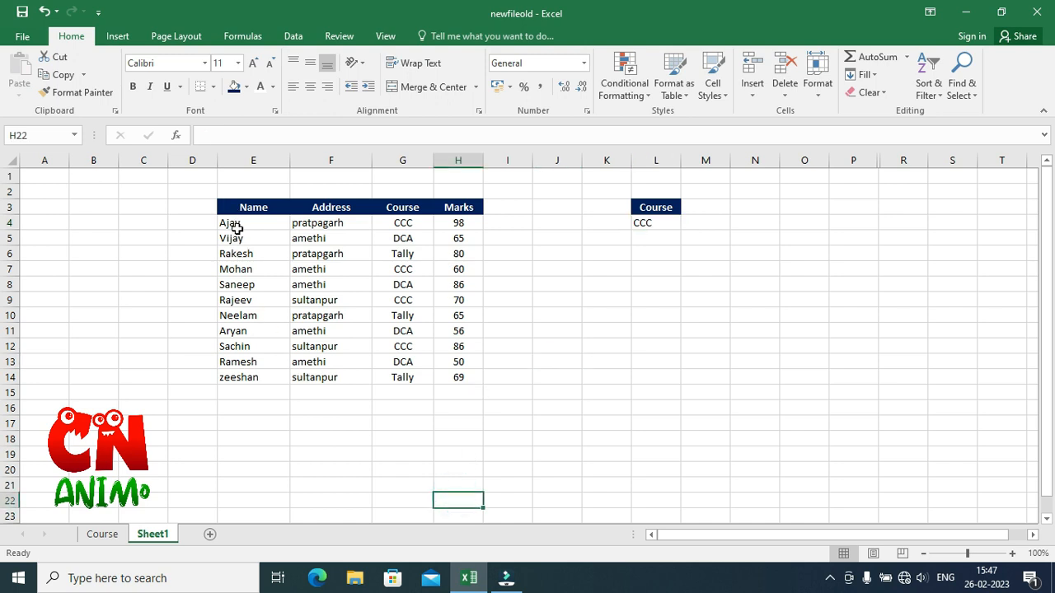
Start a new formula-based conditional formatting rule for E4:H14 using the formula =$L$4=$G4.
drag(239, 224, 458, 378)
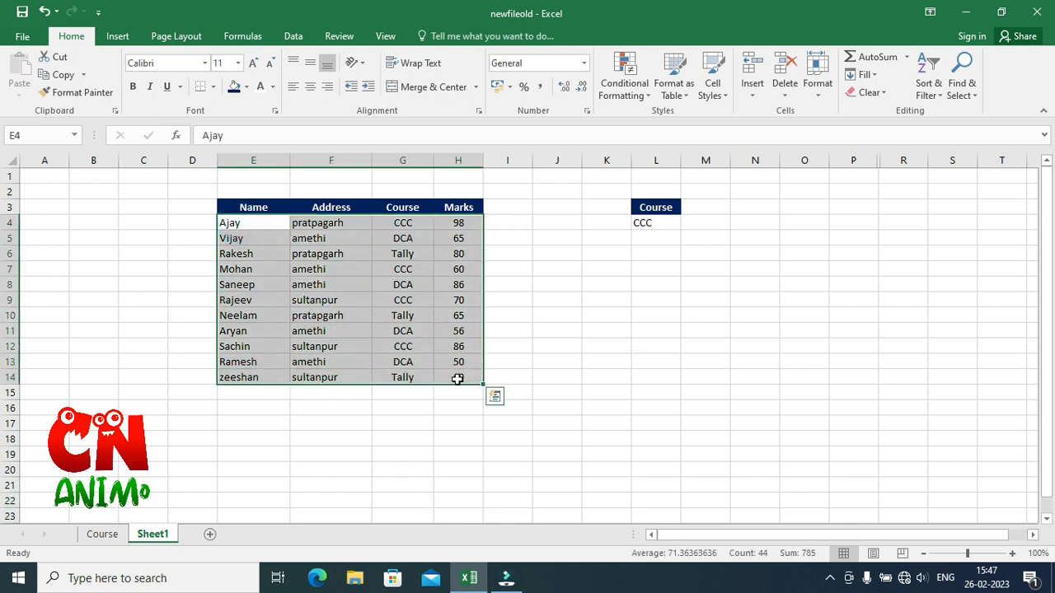
click(623, 98)
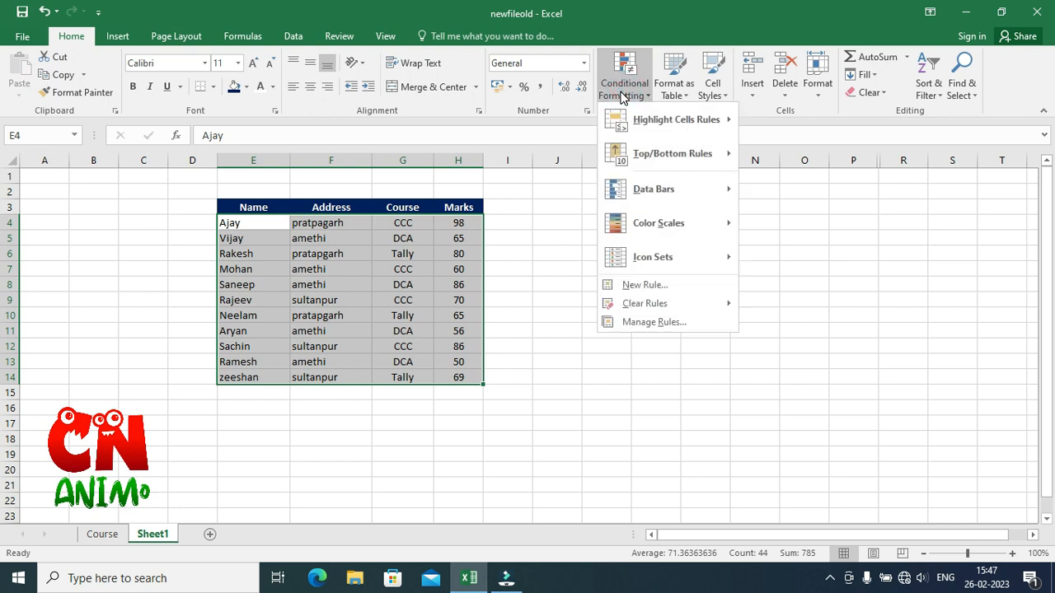
click(666, 285)
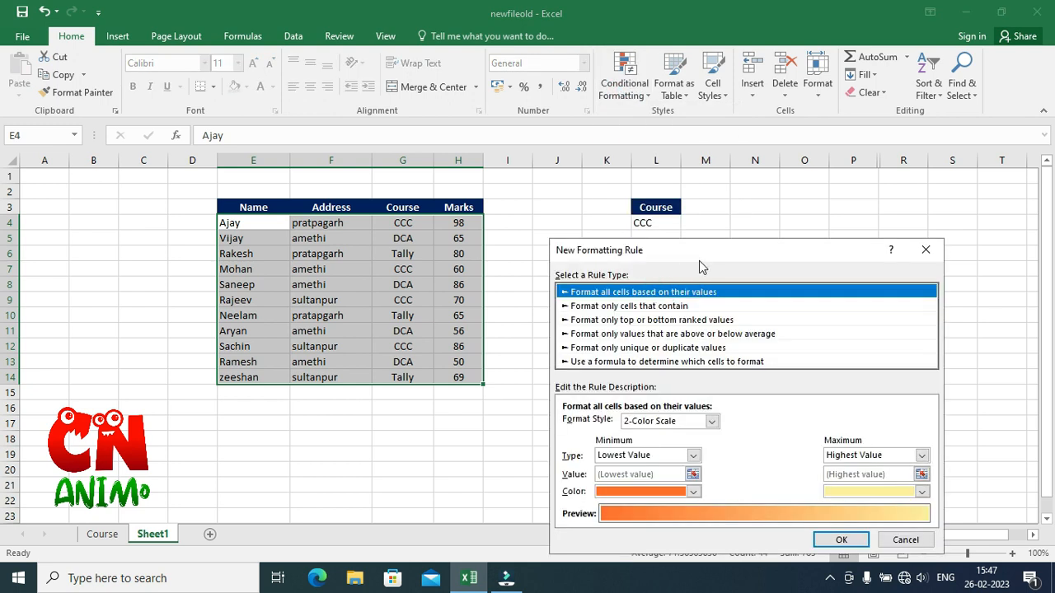
drag(708, 258, 848, 168)
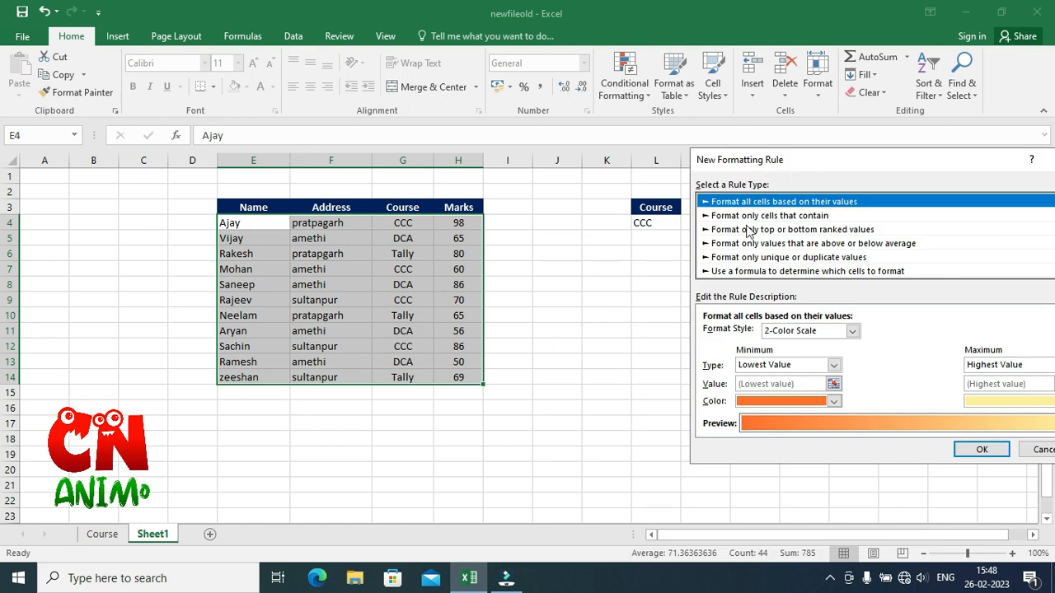
click(830, 271)
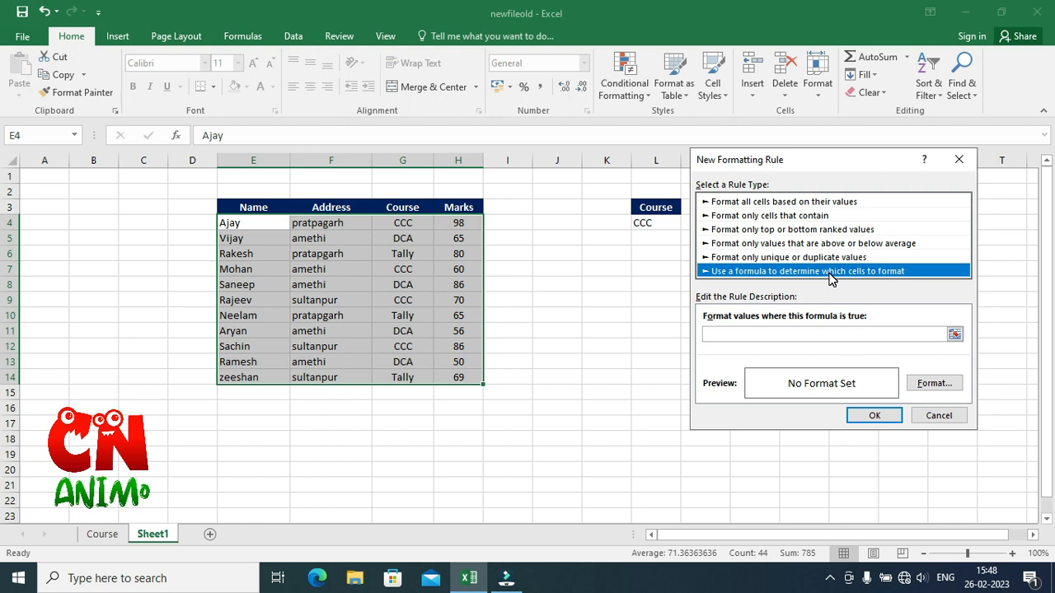
click(762, 334)
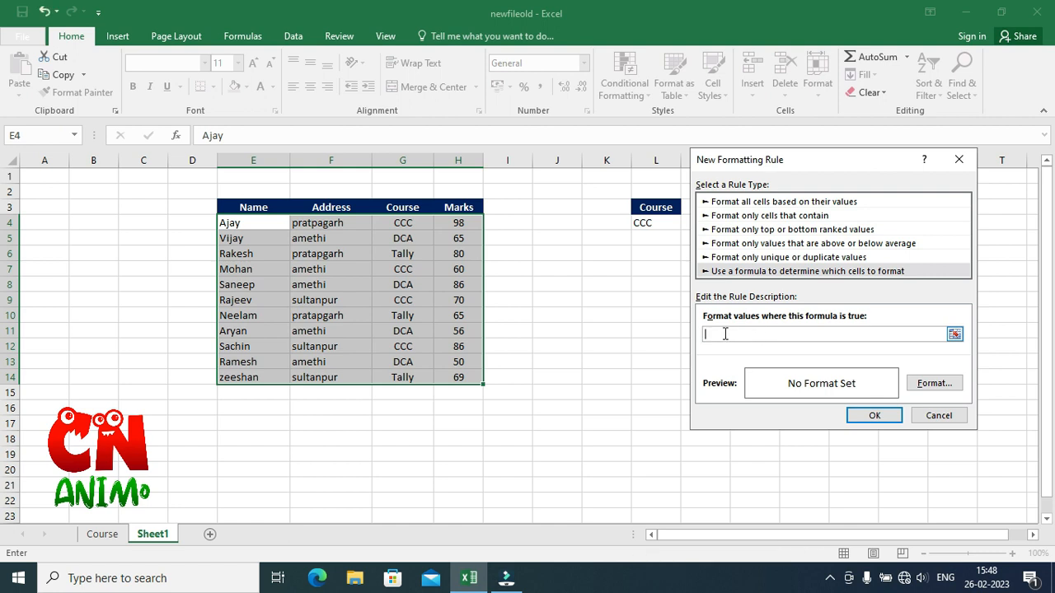
click(654, 223)
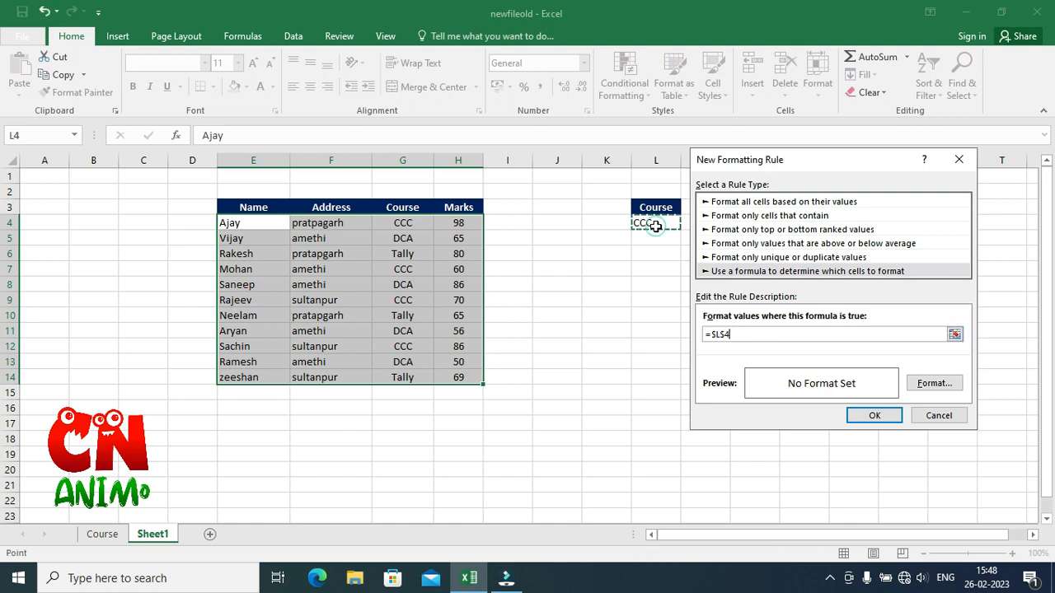
text(=)
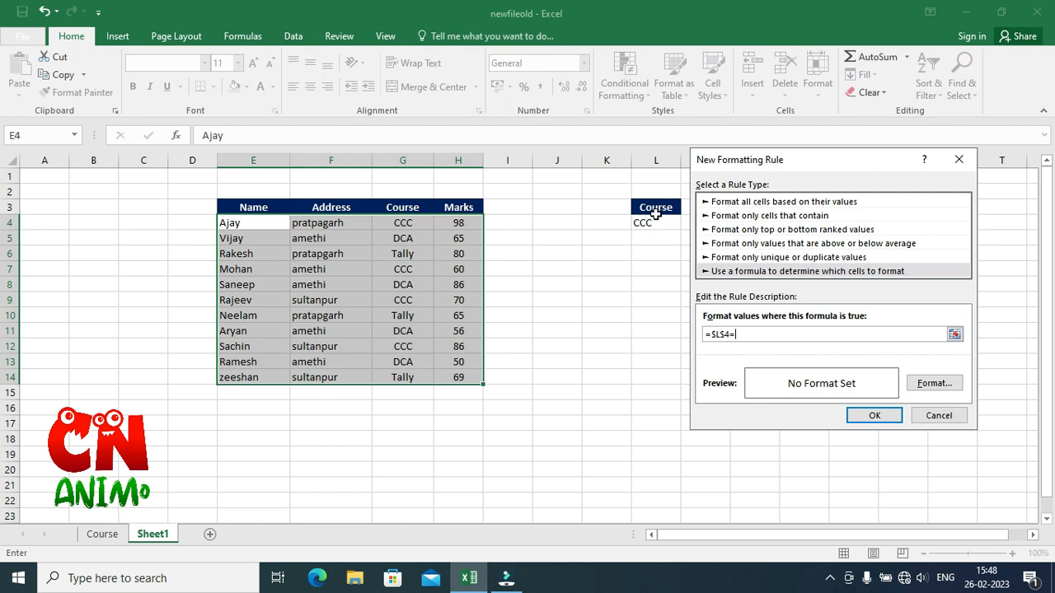
click(398, 223)
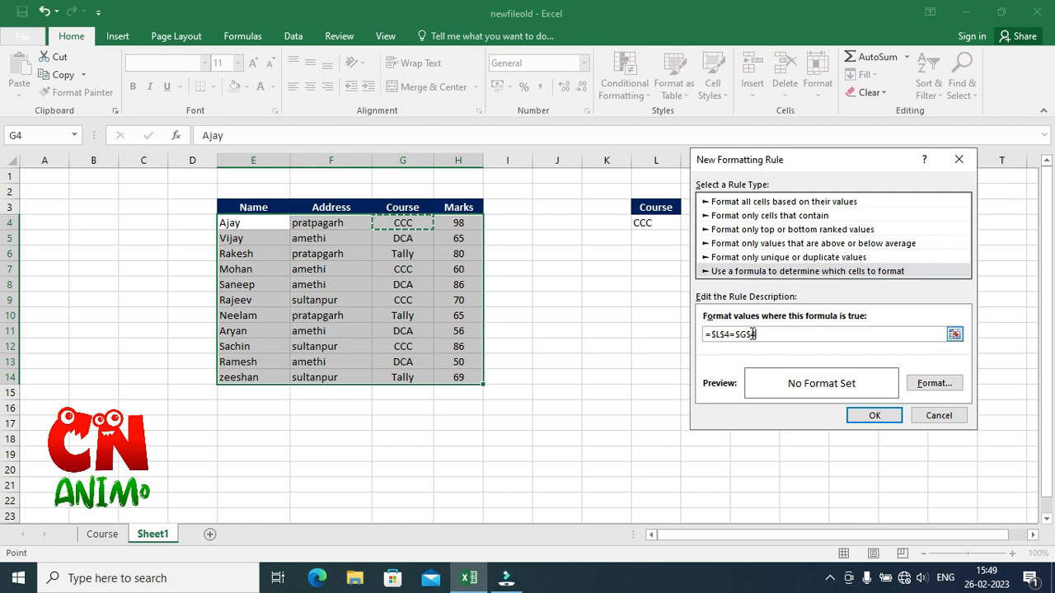
click(753, 334)
key(BackSpace)
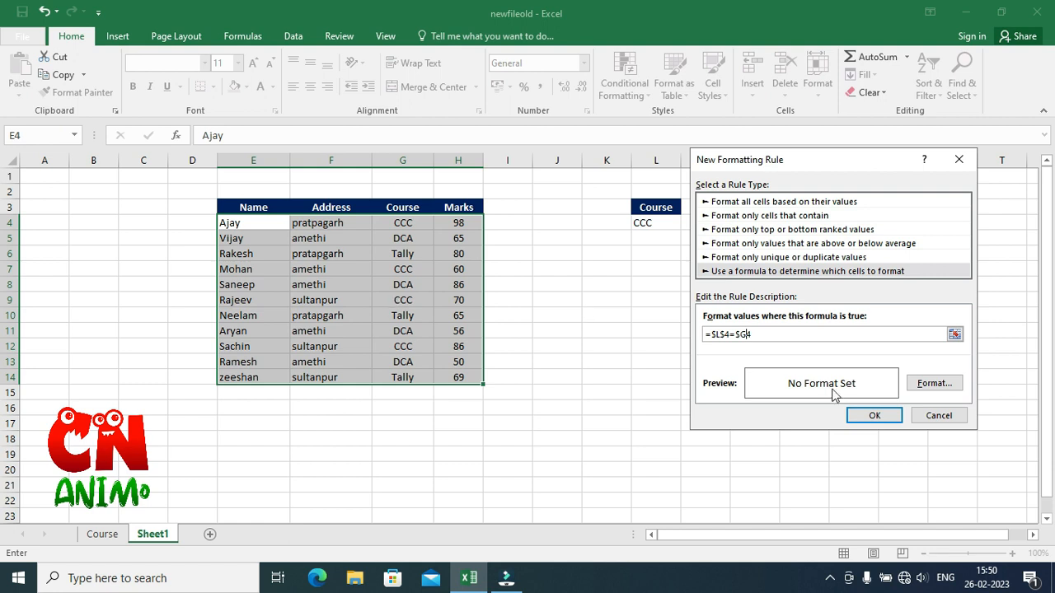
Format the rule with a green fill and a bold white font, and apply it.
click(934, 384)
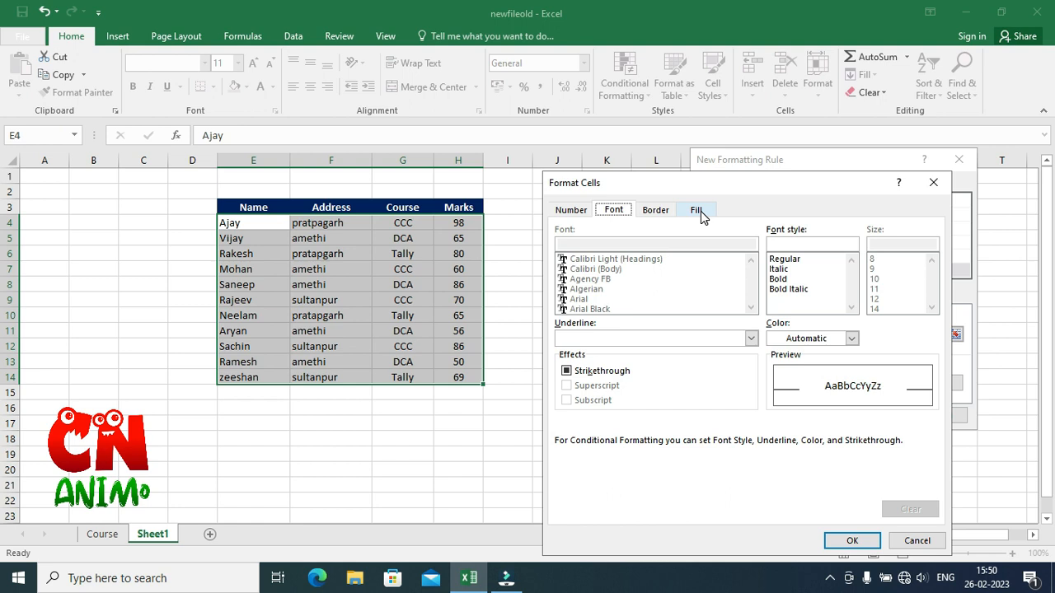
click(699, 210)
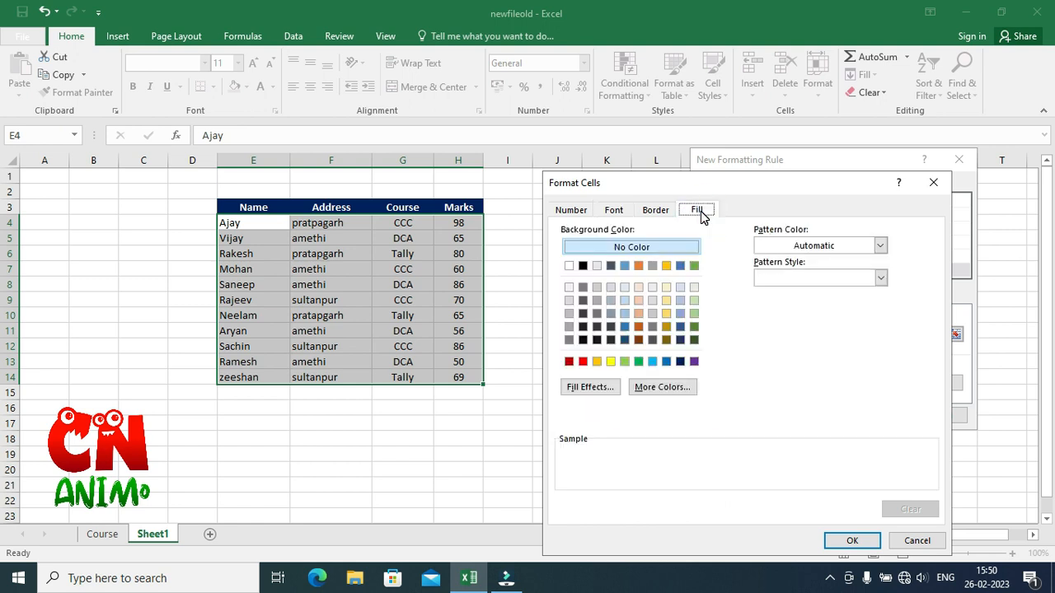
click(639, 363)
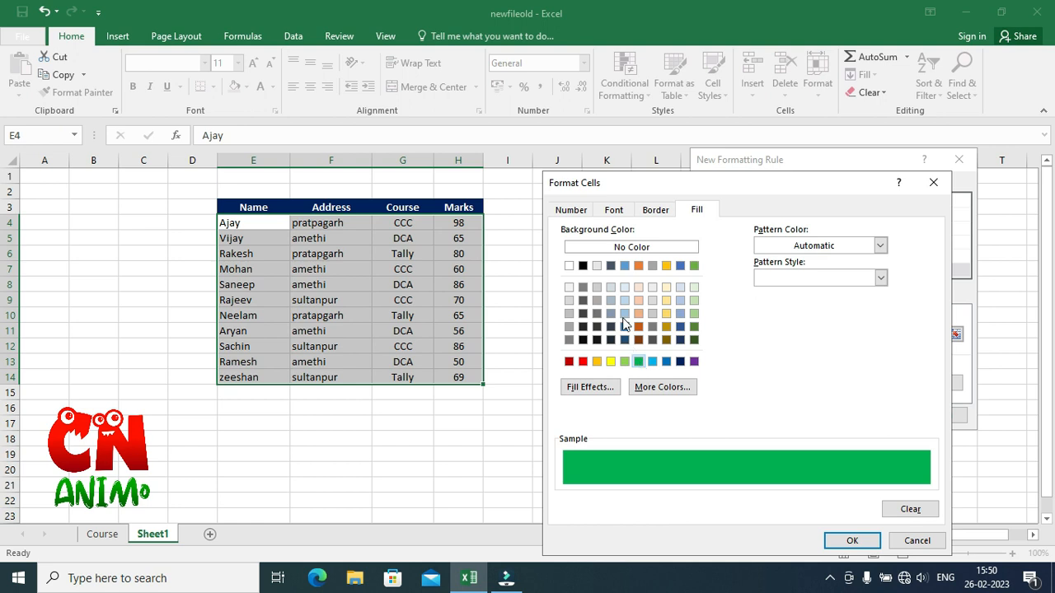
click(614, 212)
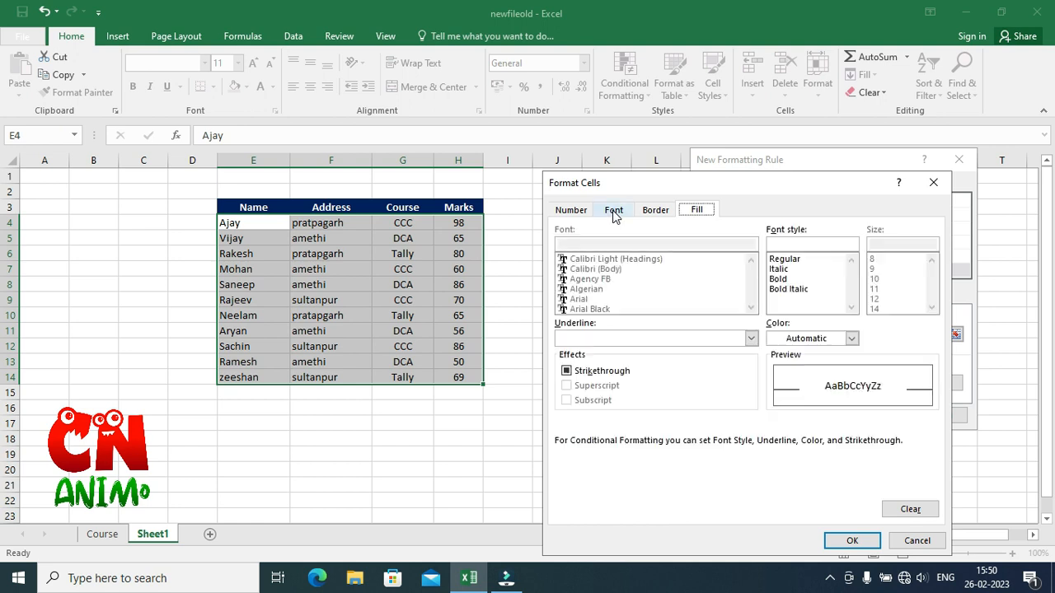
click(797, 339)
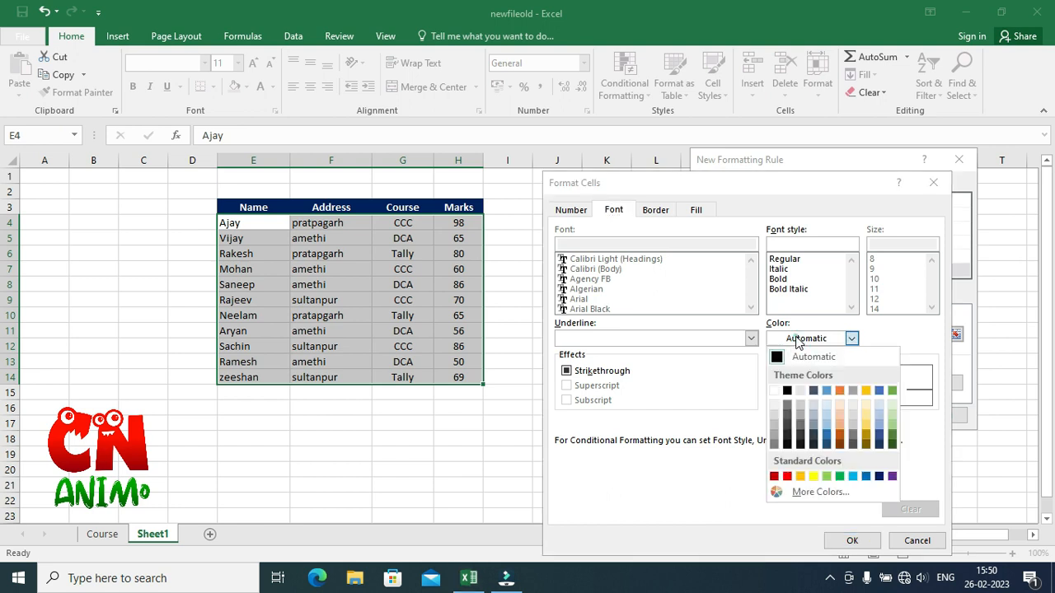
click(774, 392)
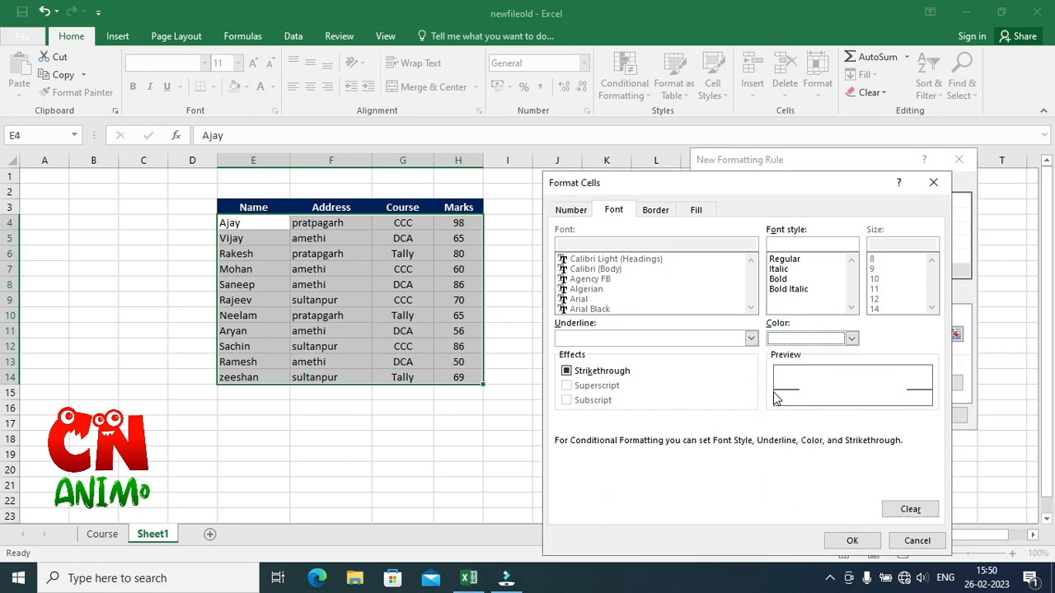
click(785, 282)
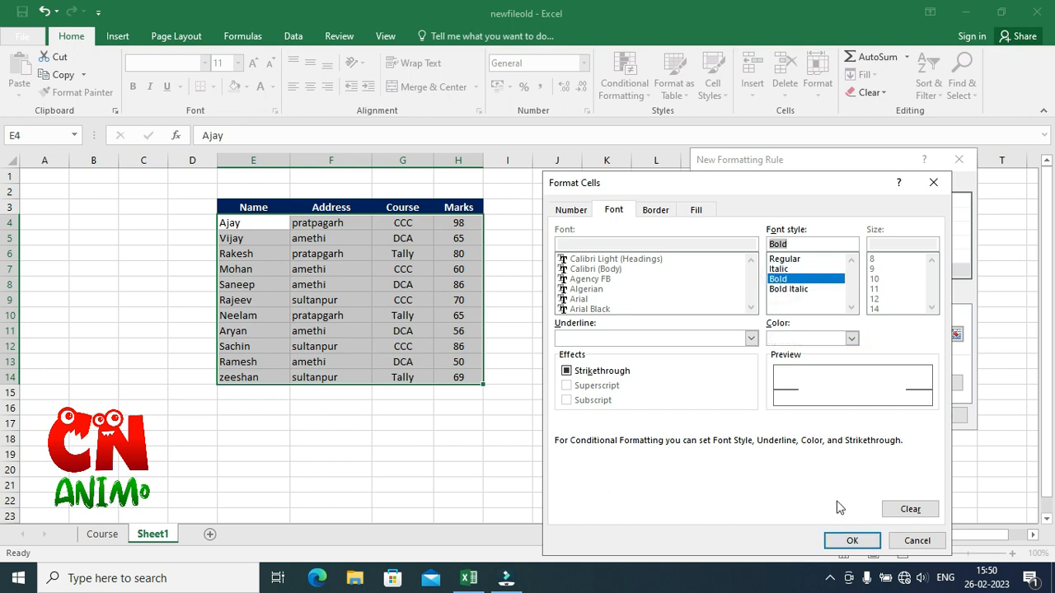
click(850, 540)
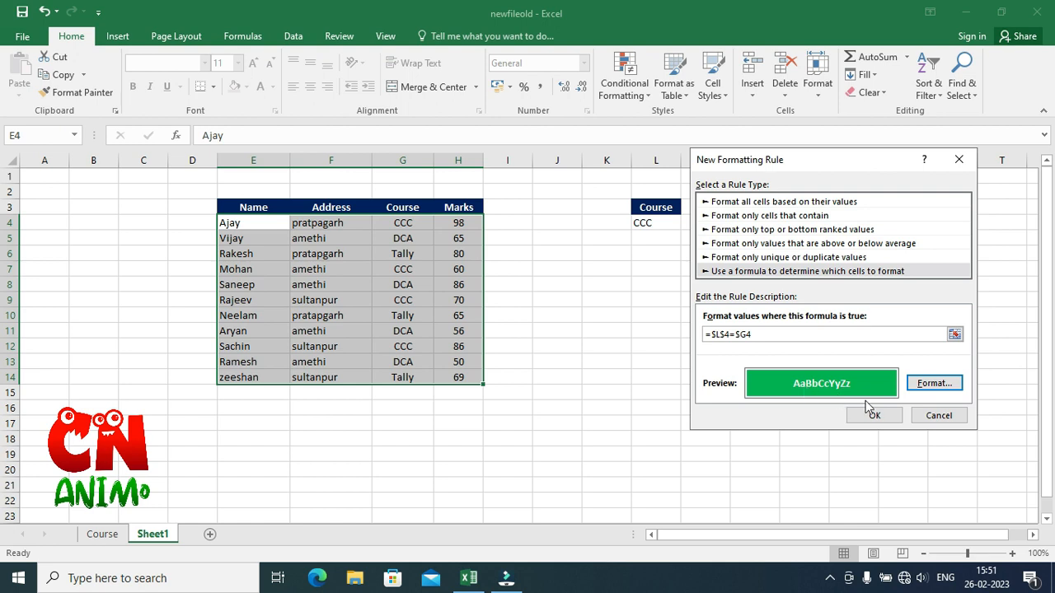
click(884, 422)
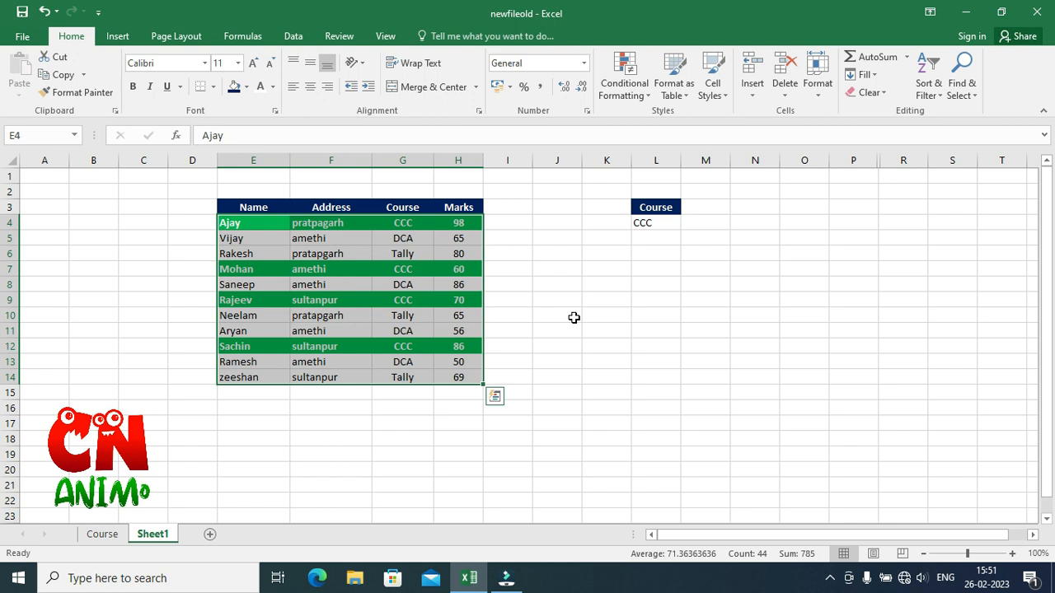
Test the row highlighting by picking DCA and then Tally from L4's drop-down.
click(625, 312)
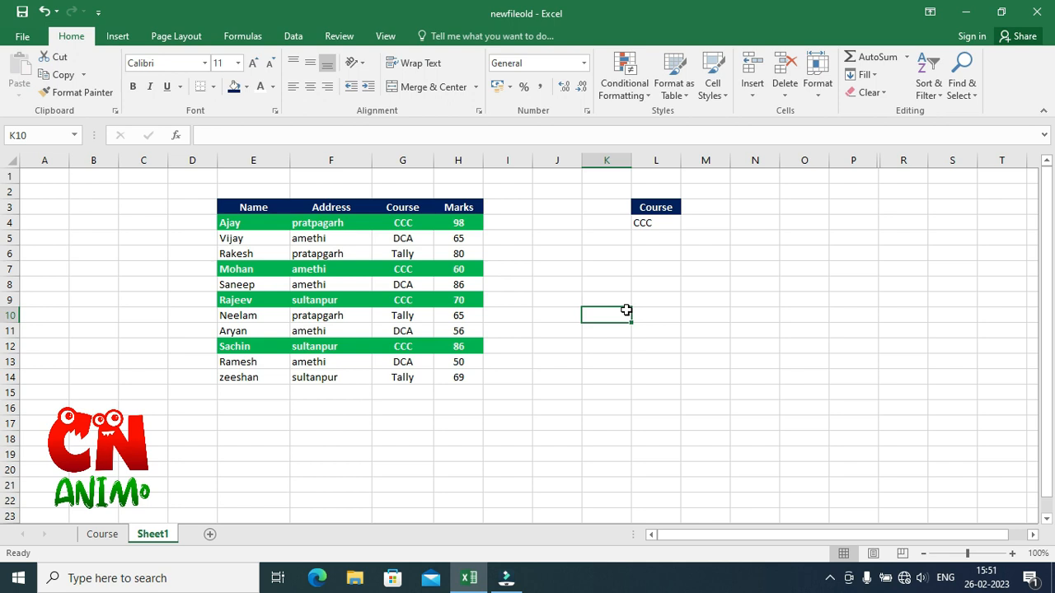
click(654, 219)
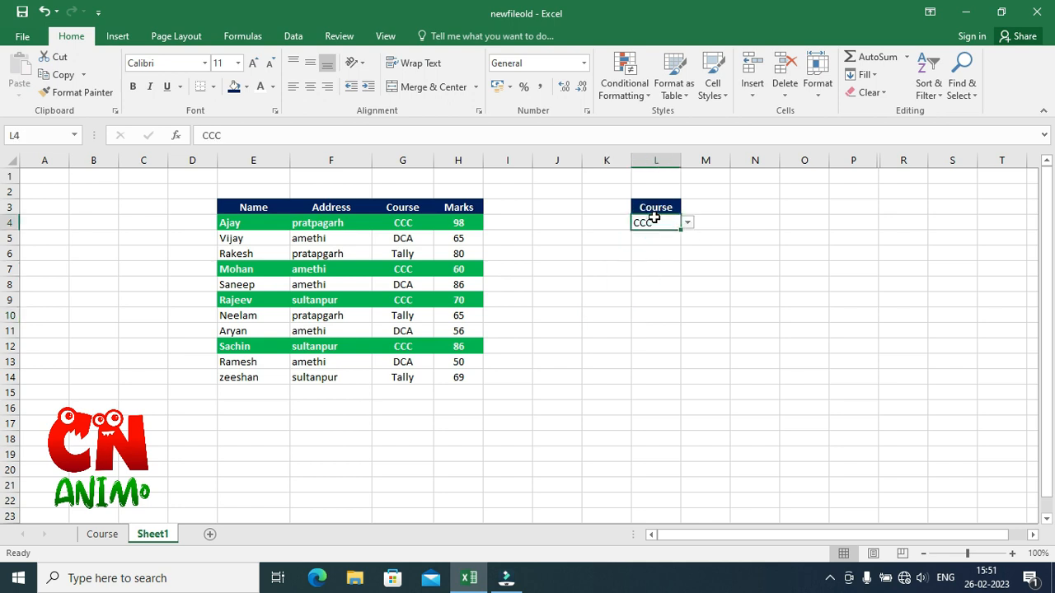
click(687, 223)
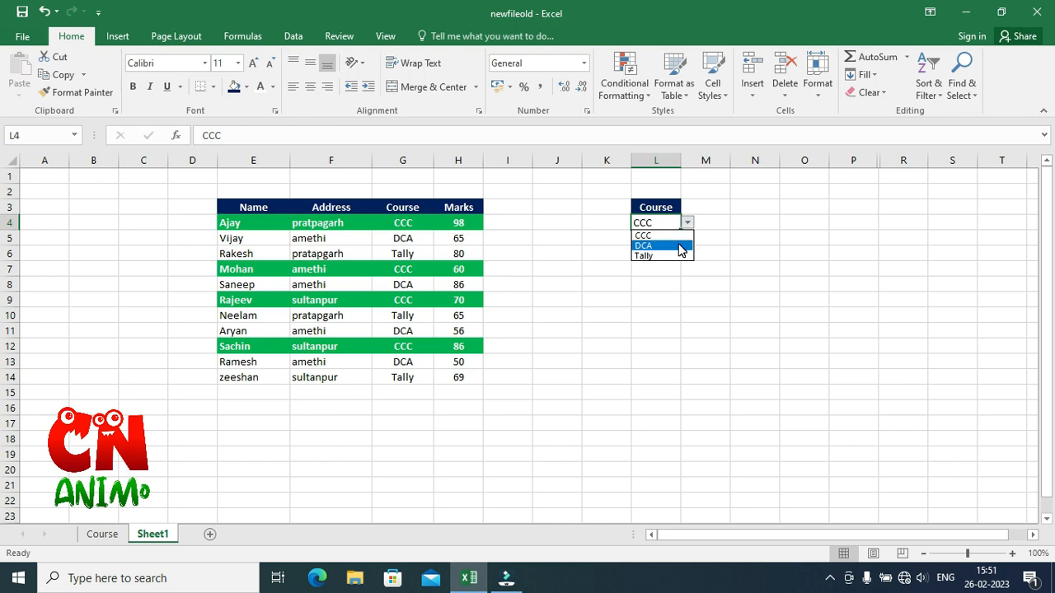
click(680, 248)
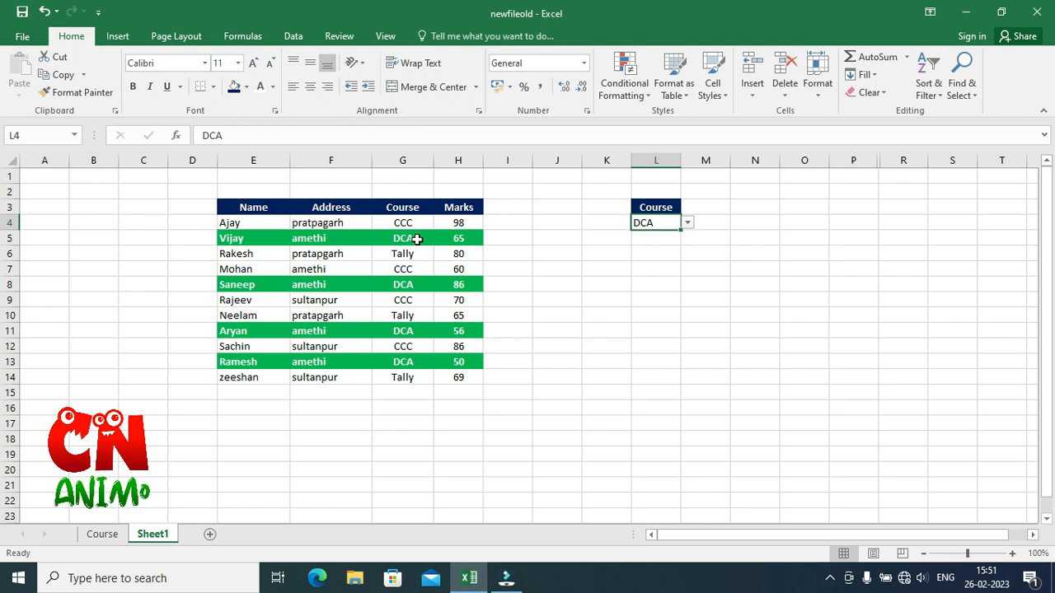
click(686, 222)
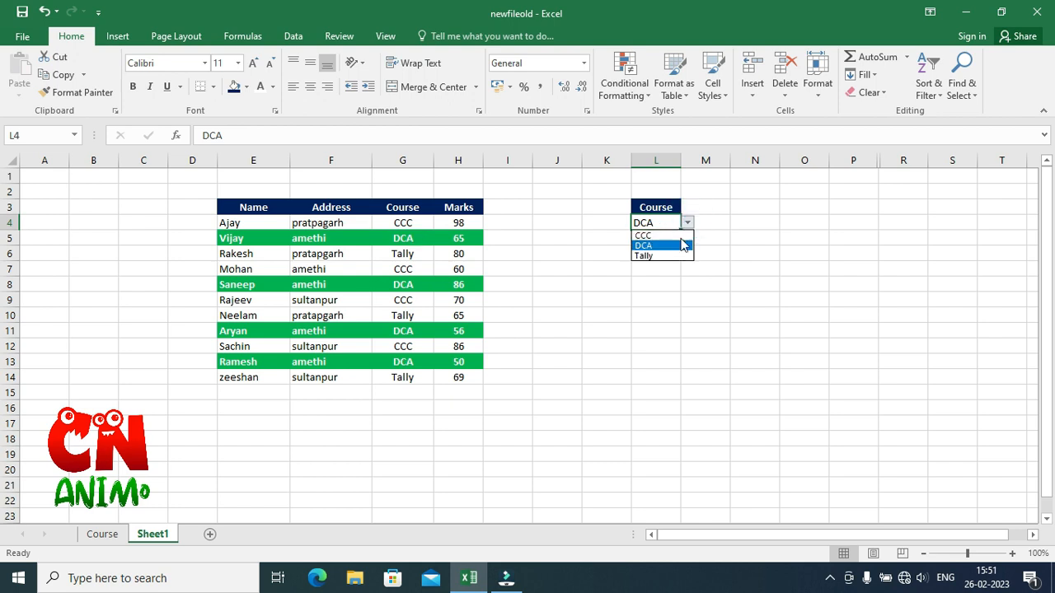
click(676, 257)
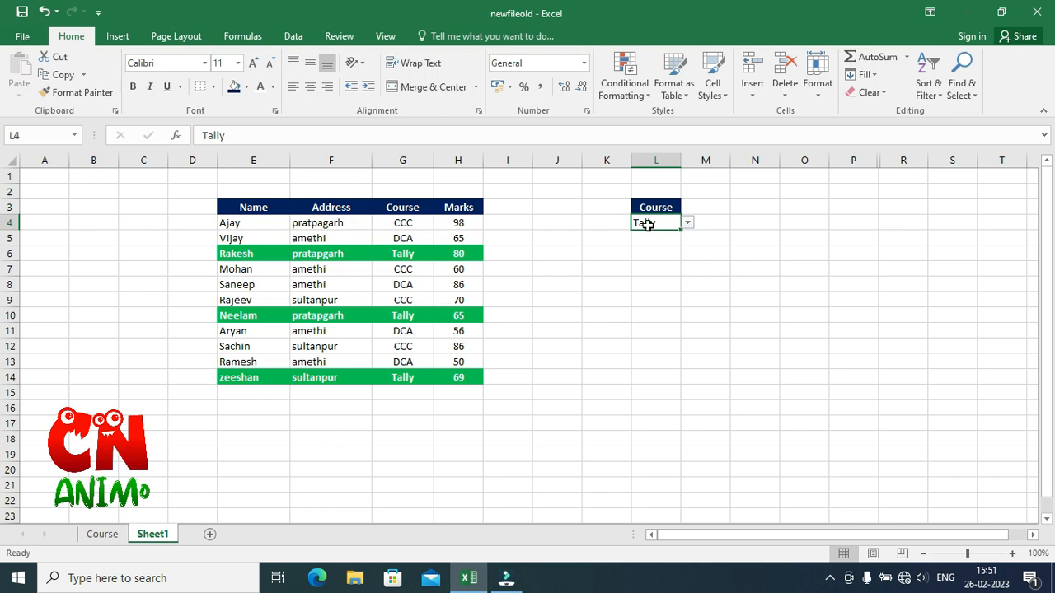
click(411, 222)
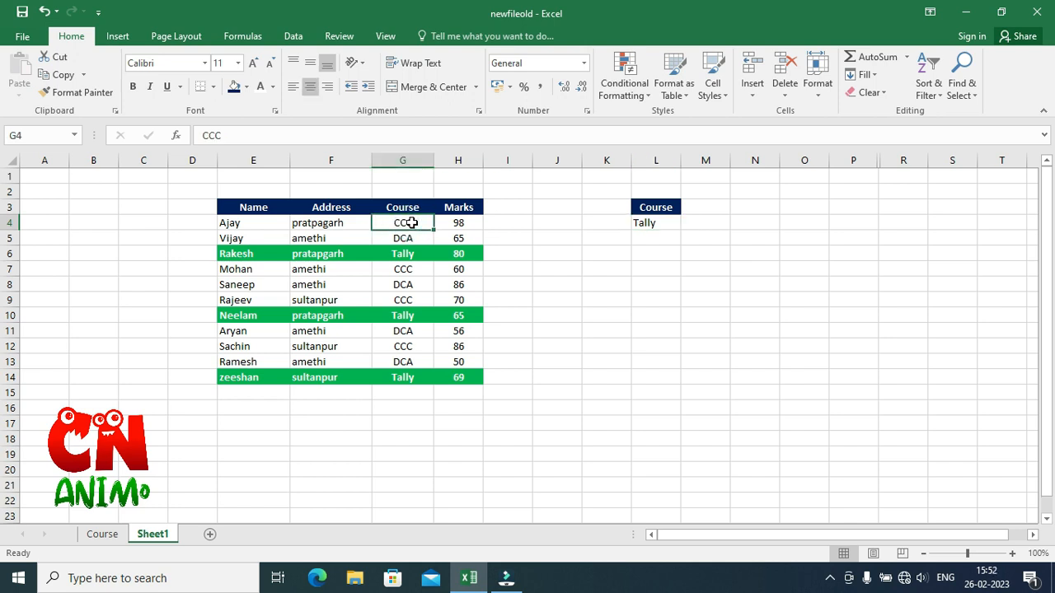